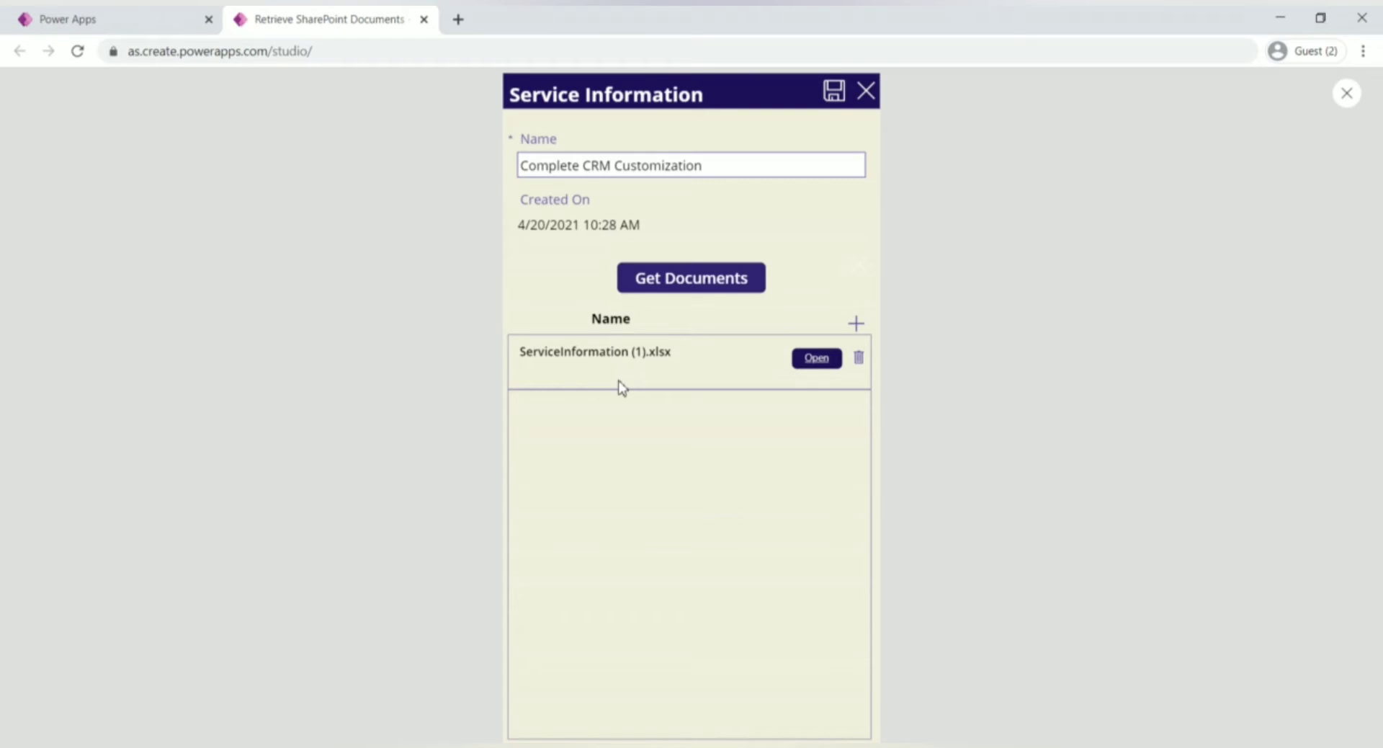
# Attach Invoice.xlsx from the Downloads folder to the Complete CRM Customization record and save the upload.
pyautogui.click(855, 324)
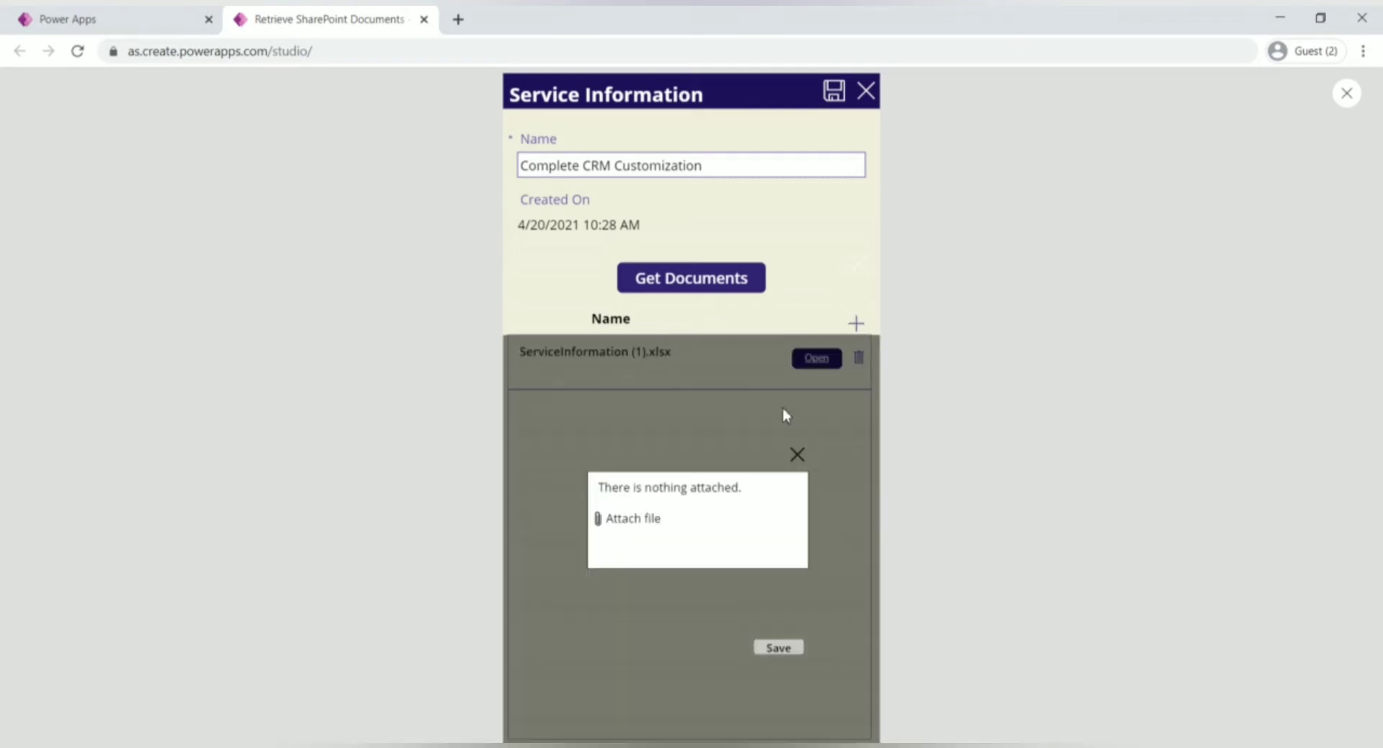
pyautogui.click(652, 524)
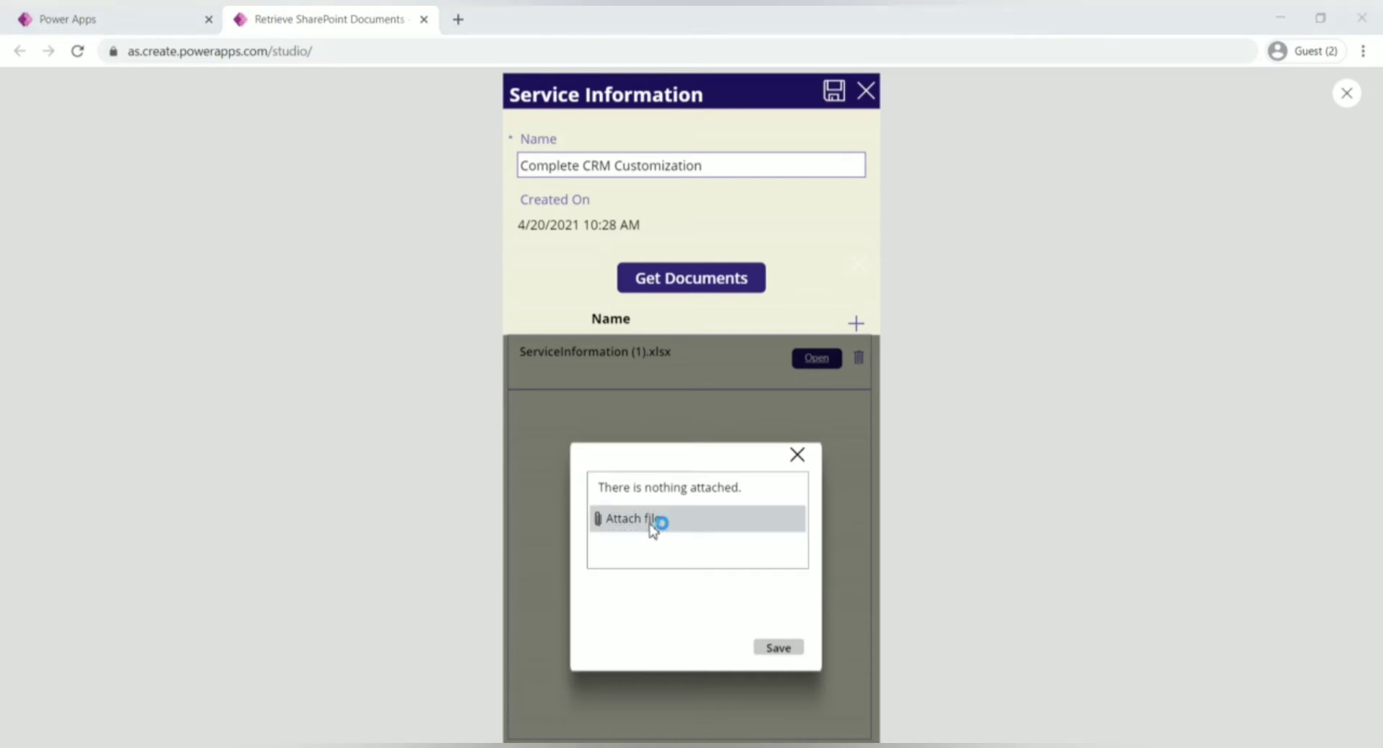
pyautogui.scroll(-3, 327, 278)
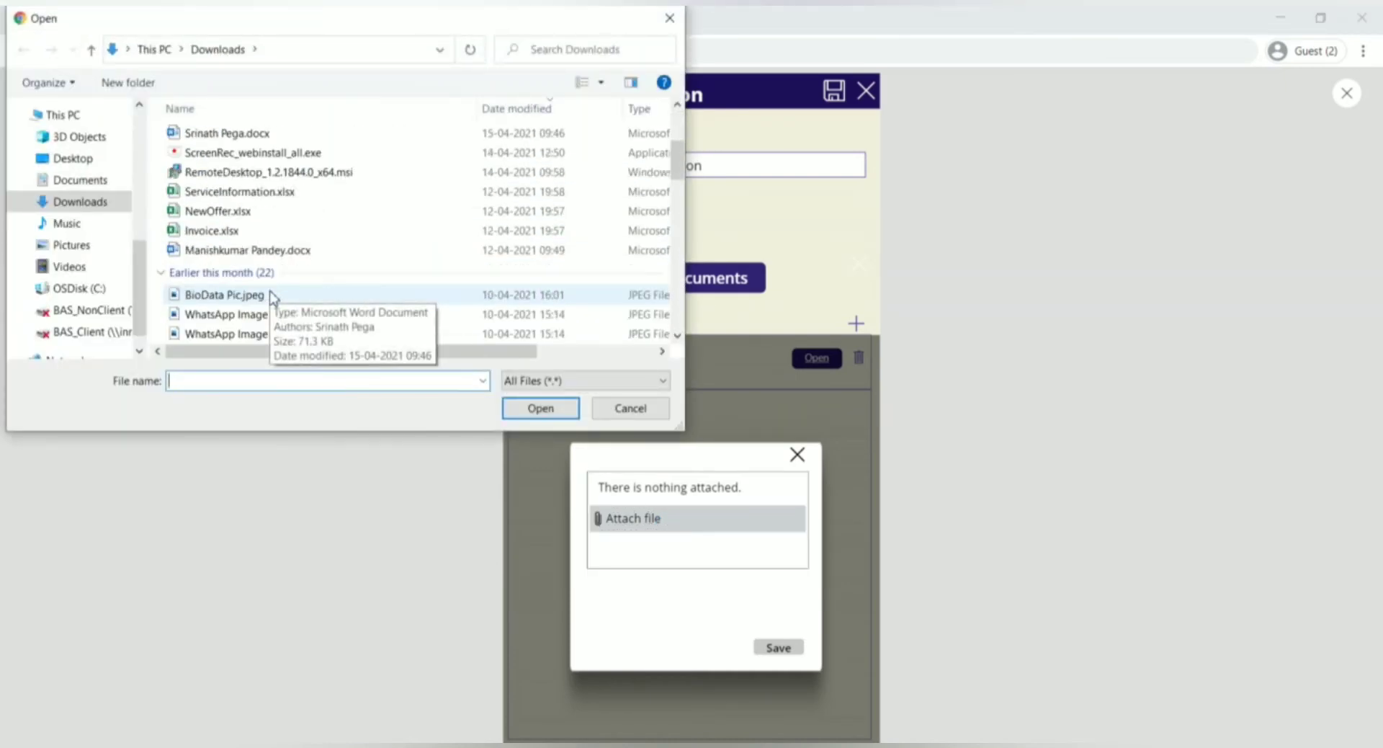
pyautogui.click(234, 231)
pyautogui.click(518, 410)
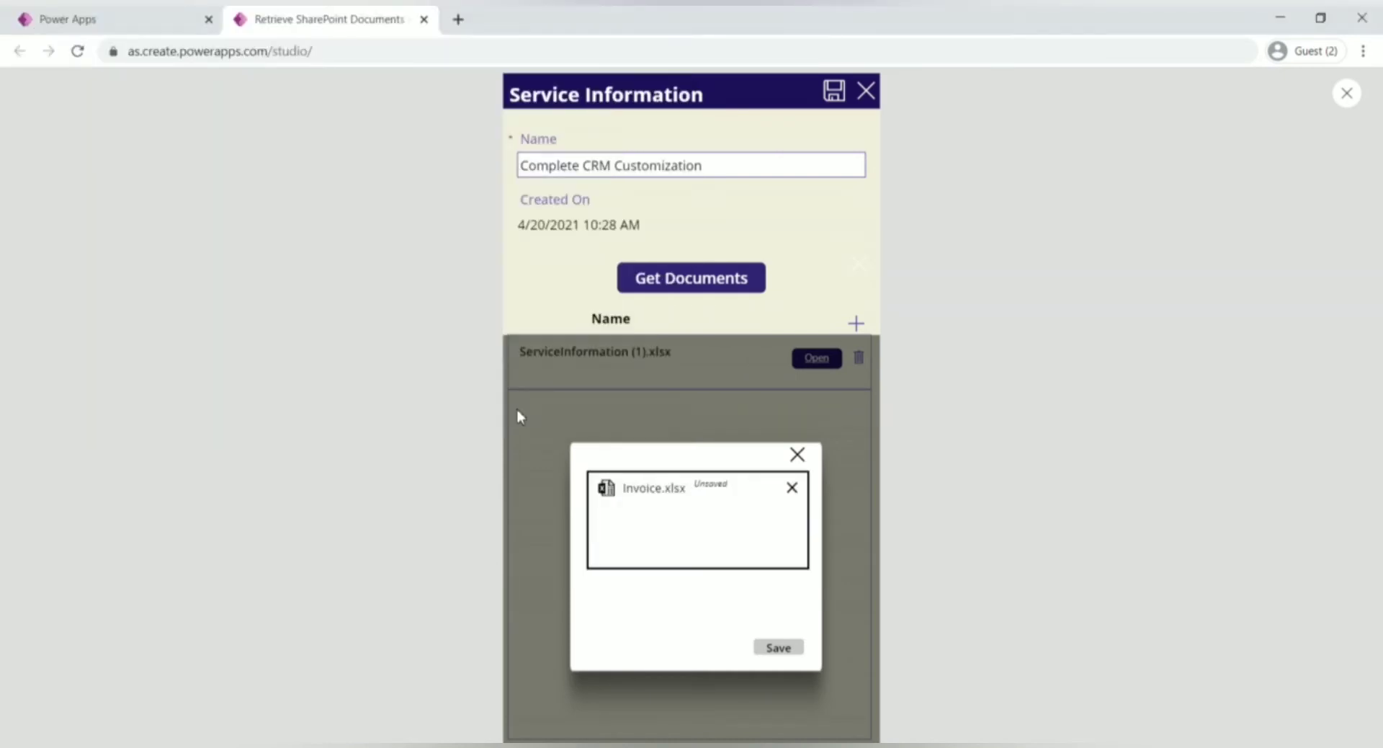
pyautogui.click(777, 648)
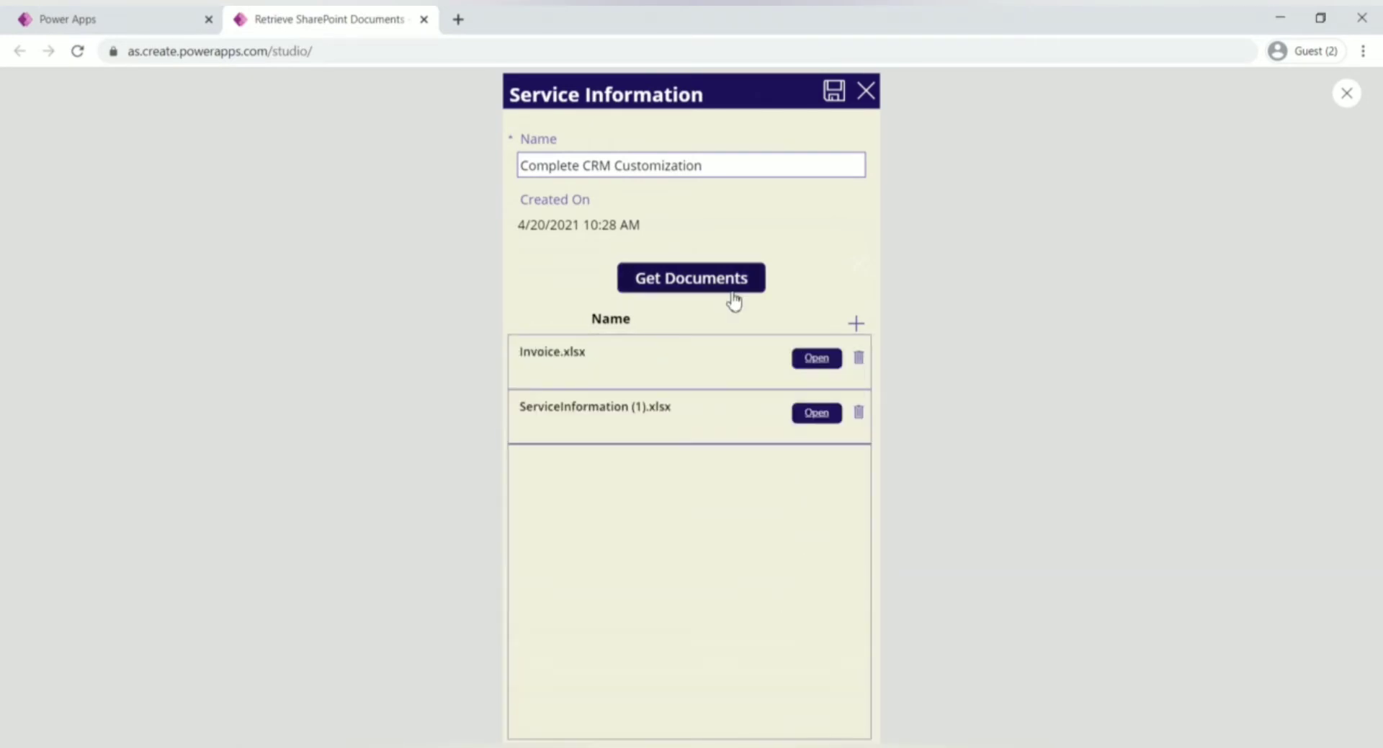
# Delete Invoice.xlsx from the record's document list and exit the app preview.
pyautogui.click(860, 361)
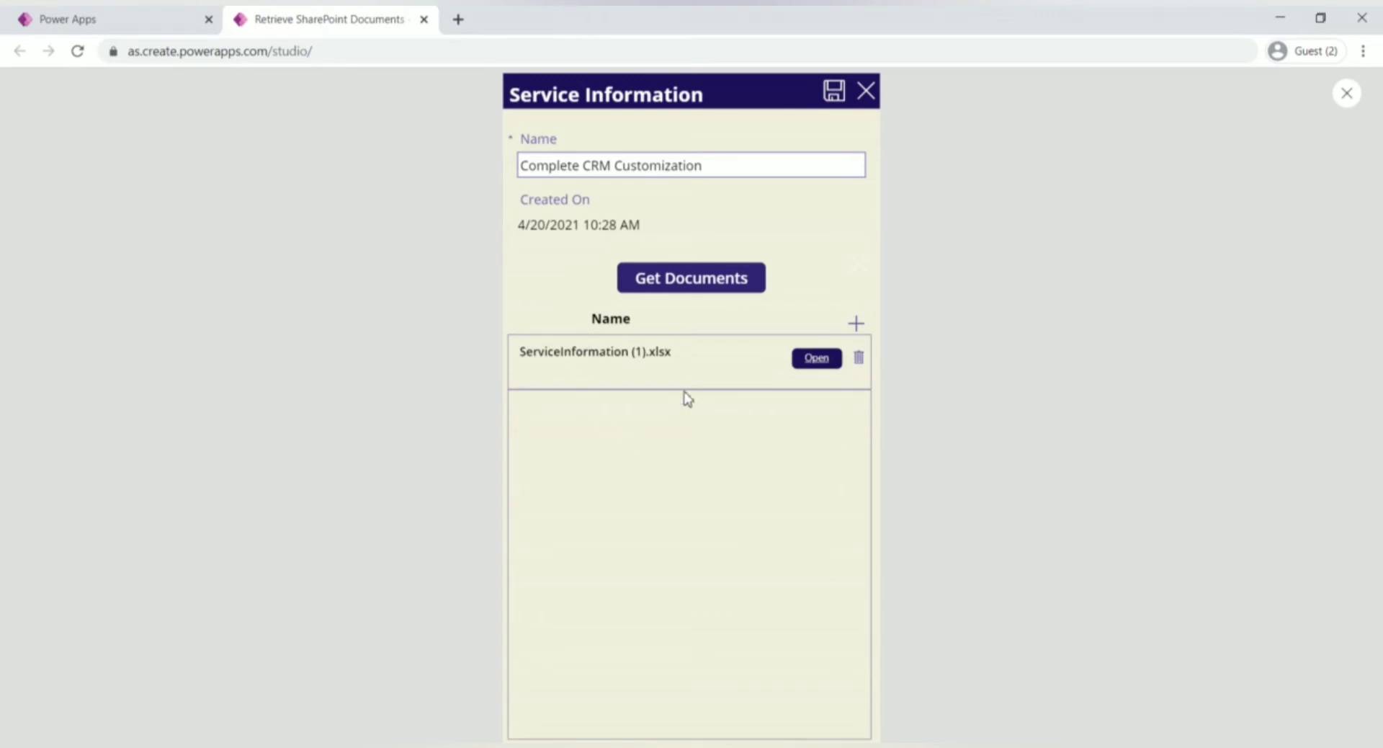
pyautogui.click(1345, 95)
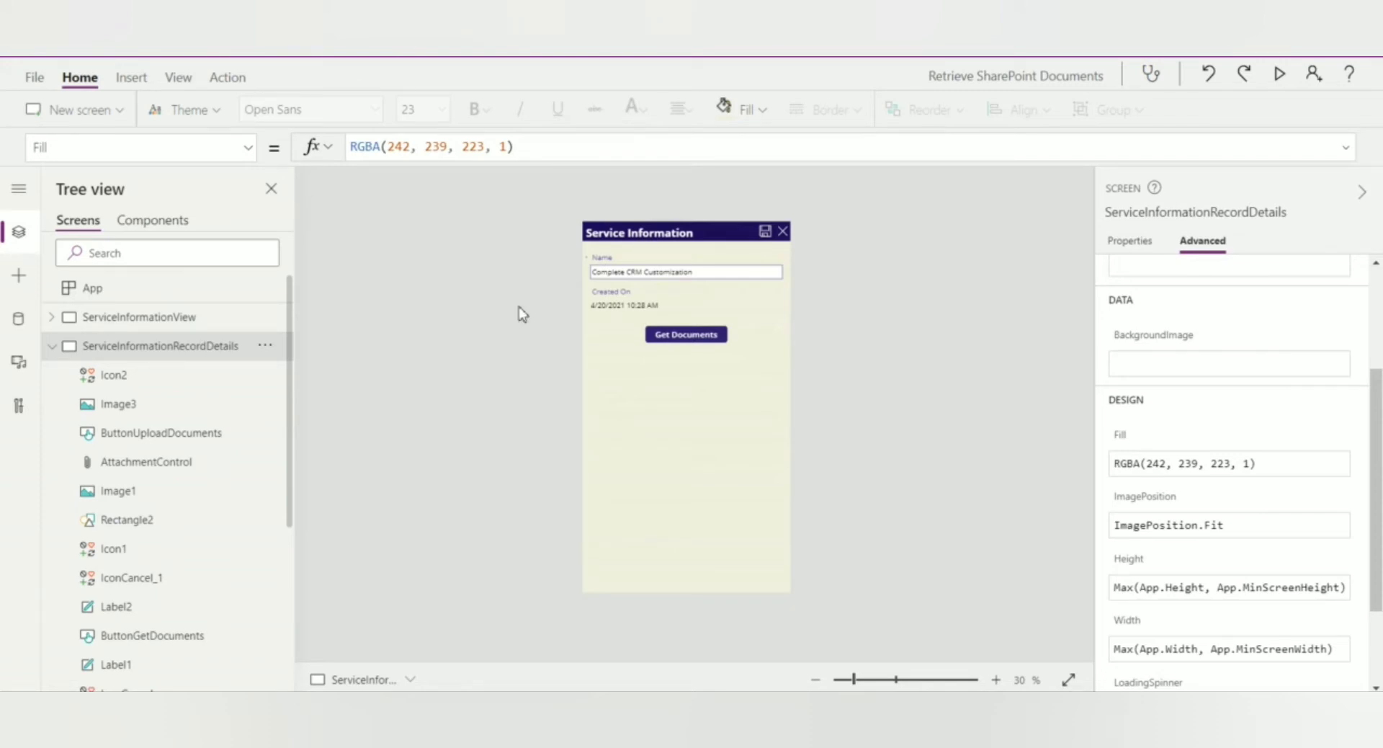
# Inspect the full OnSelect formula of the Get Documents button.
pyautogui.click(689, 337)
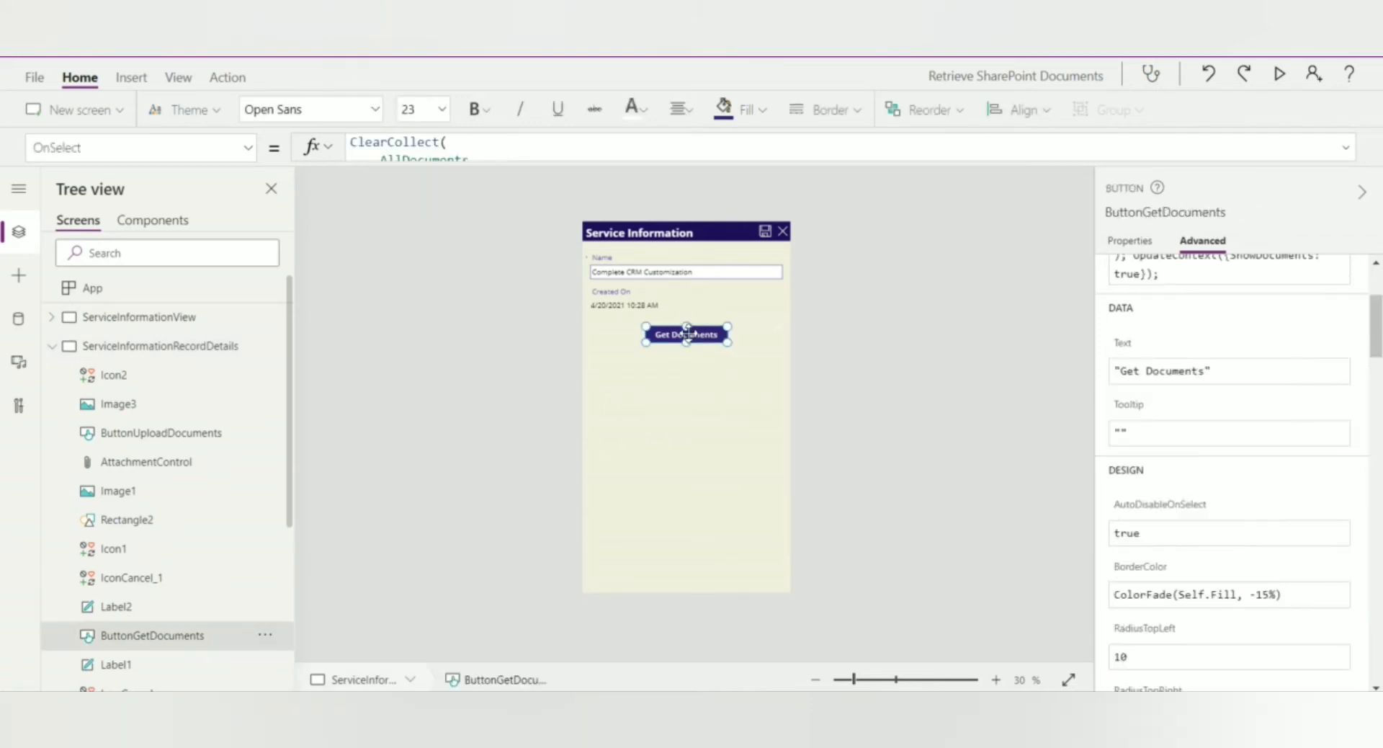
pyautogui.click(1345, 148)
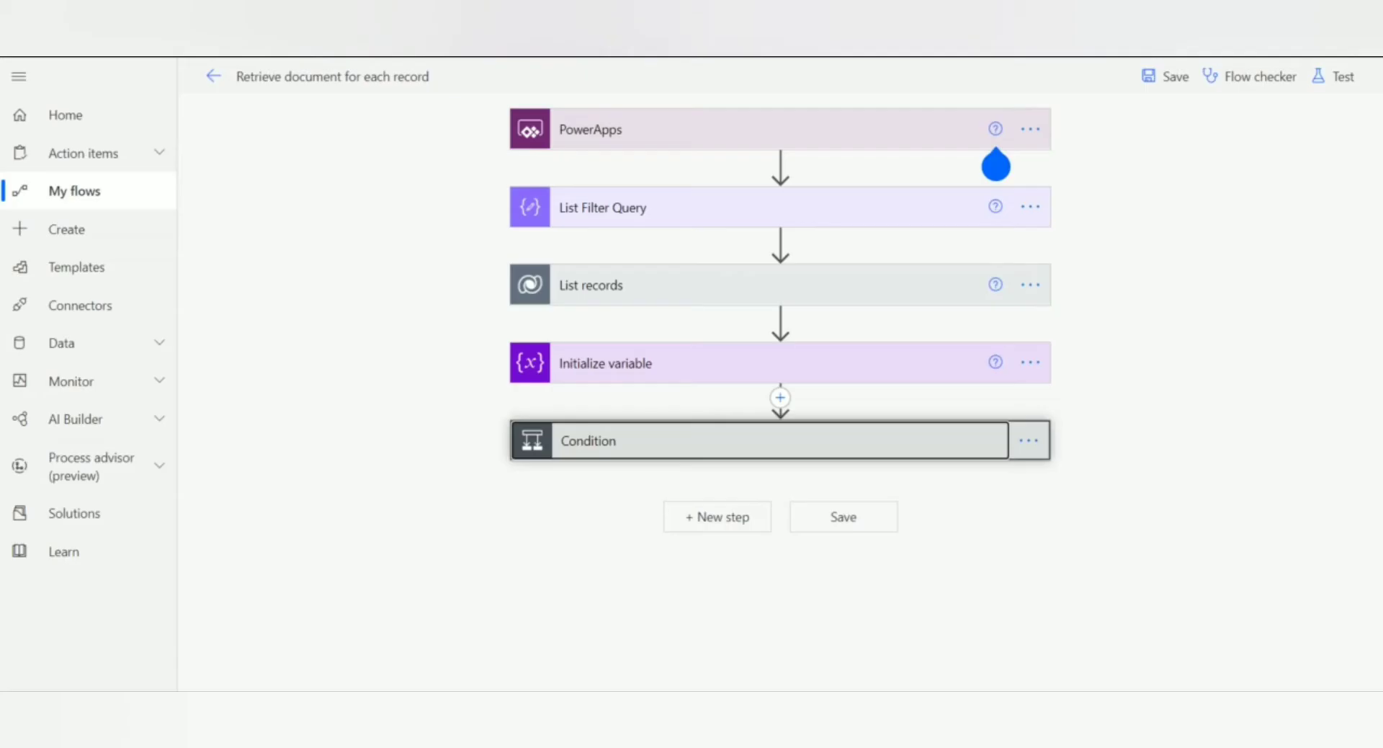
# Review the PowerApps trigger, List Filter Query and List records actions in the Retrieve document for each record flow.
pyautogui.click(735, 126)
pyautogui.click(991, 171)
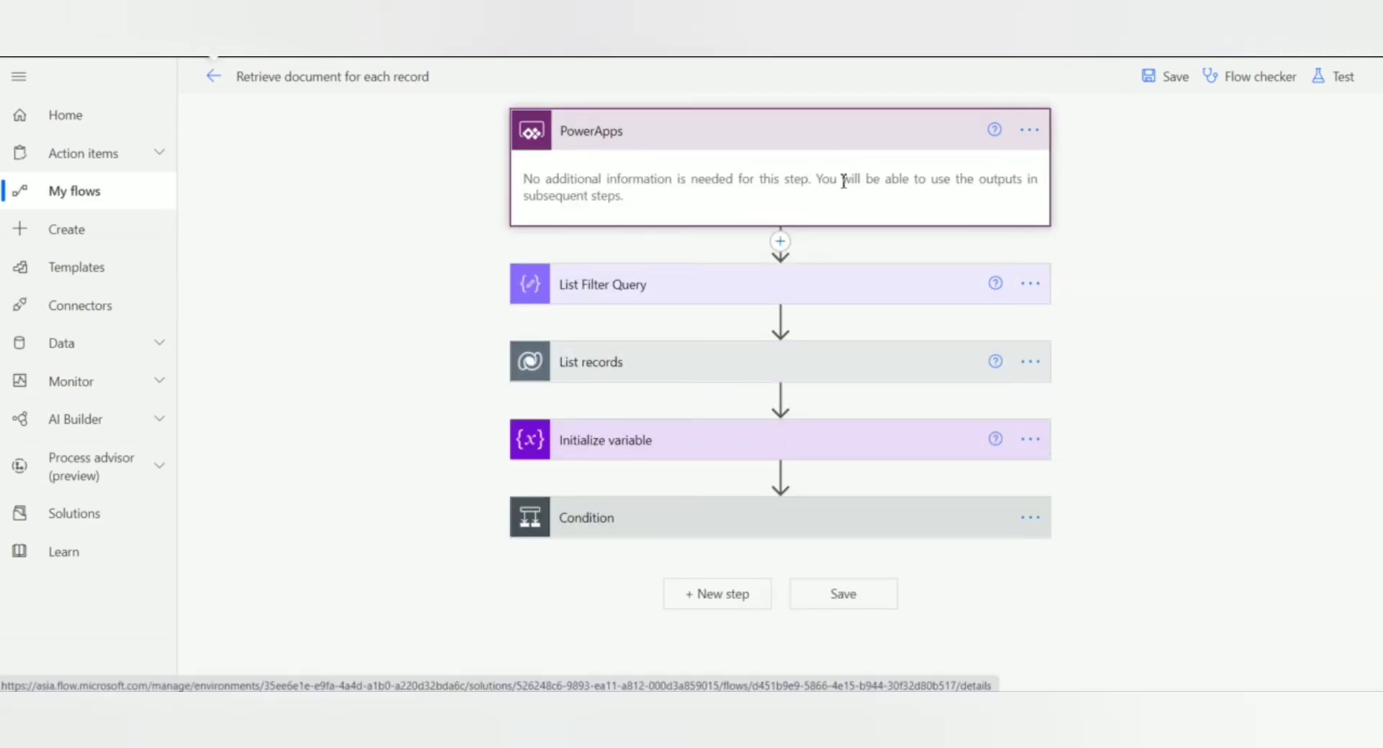
pyautogui.click(811, 127)
pyautogui.click(824, 207)
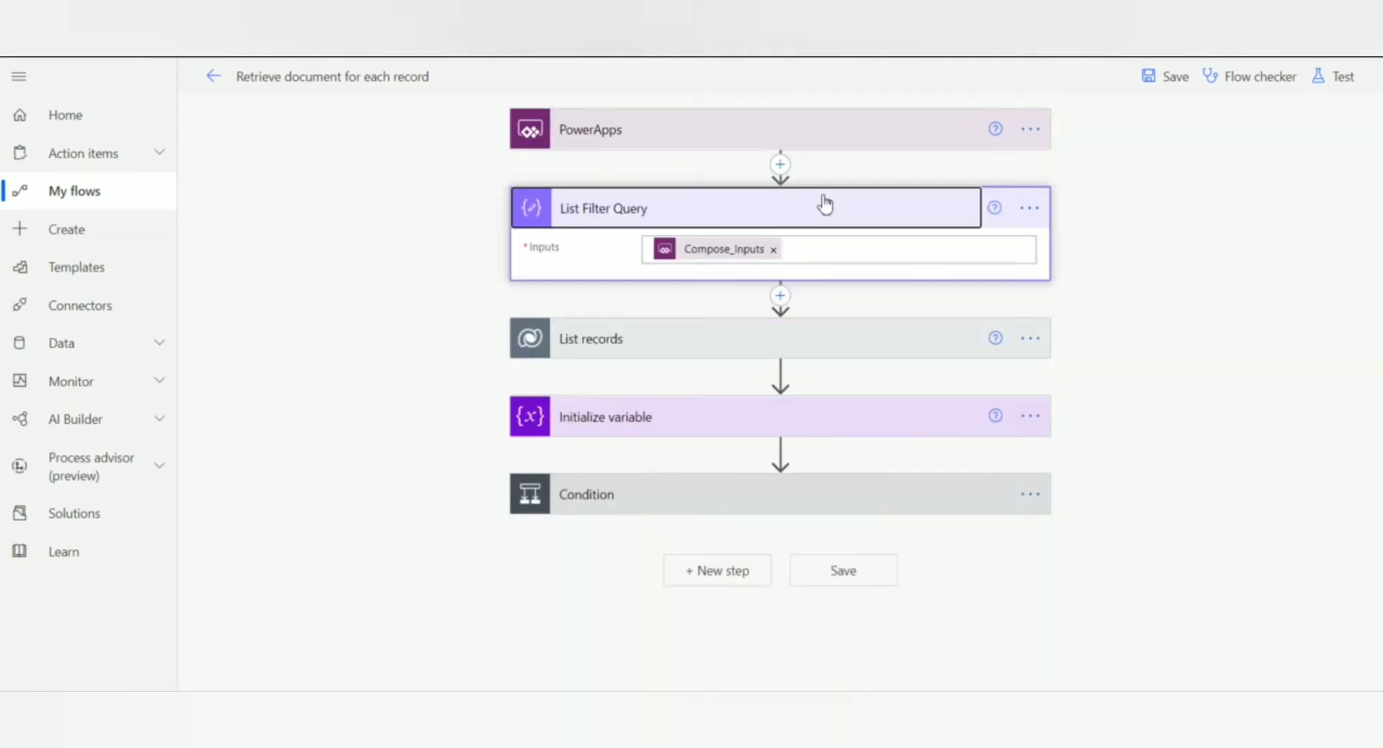
pyautogui.moveTo(712, 254)
pyautogui.click(605, 217)
pyautogui.click(610, 295)
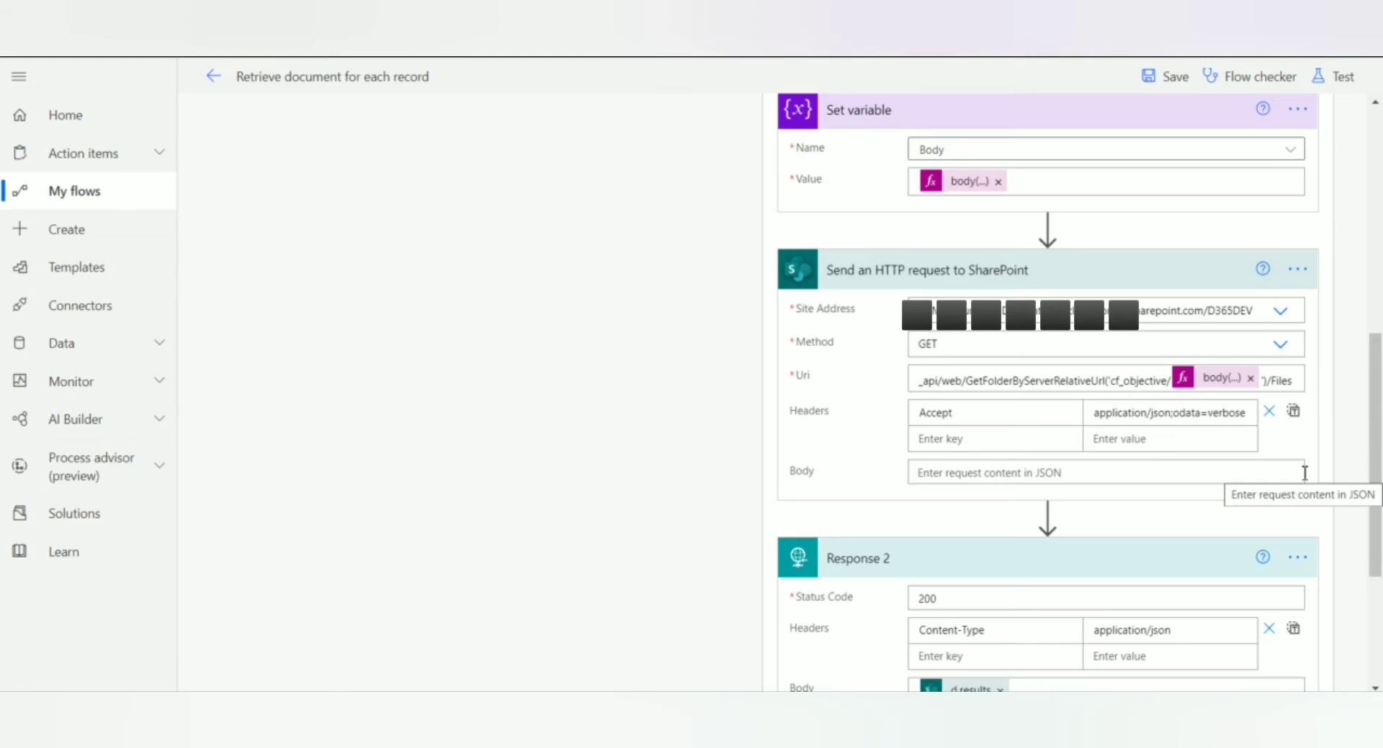
# Examine the SharePoint HTTP request and the Response 2 action, including its Response Body JSON Schema under the advanced options.
pyautogui.scroll(-3, 1296, 475)
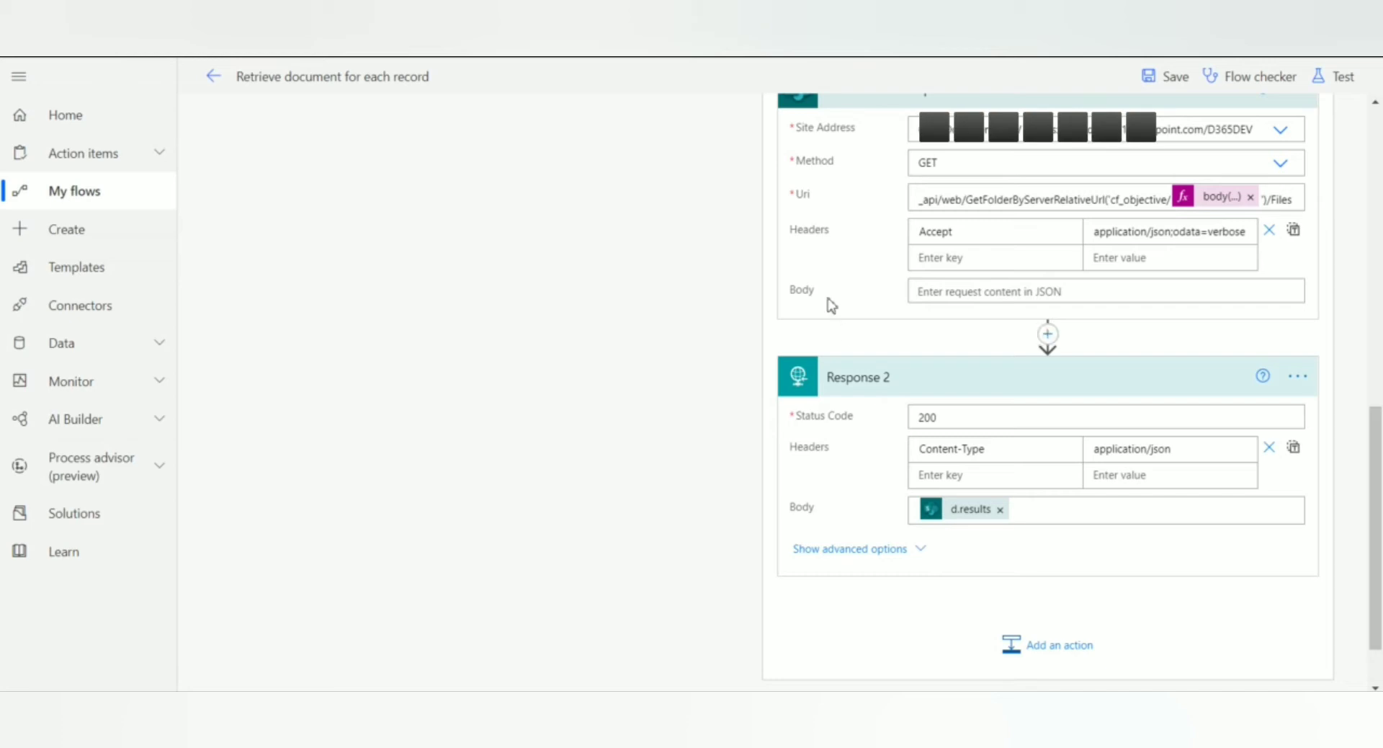
pyautogui.click(876, 547)
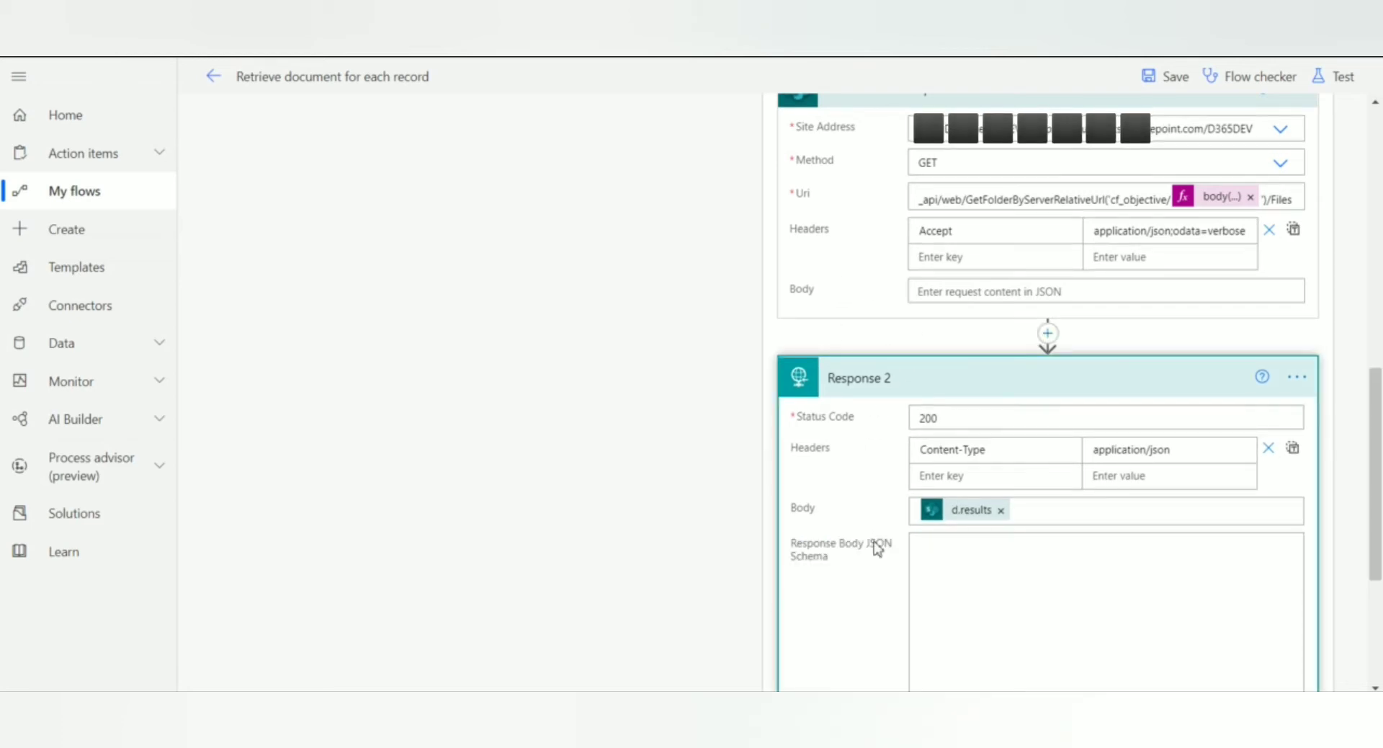
pyautogui.scroll(-1, 876, 549)
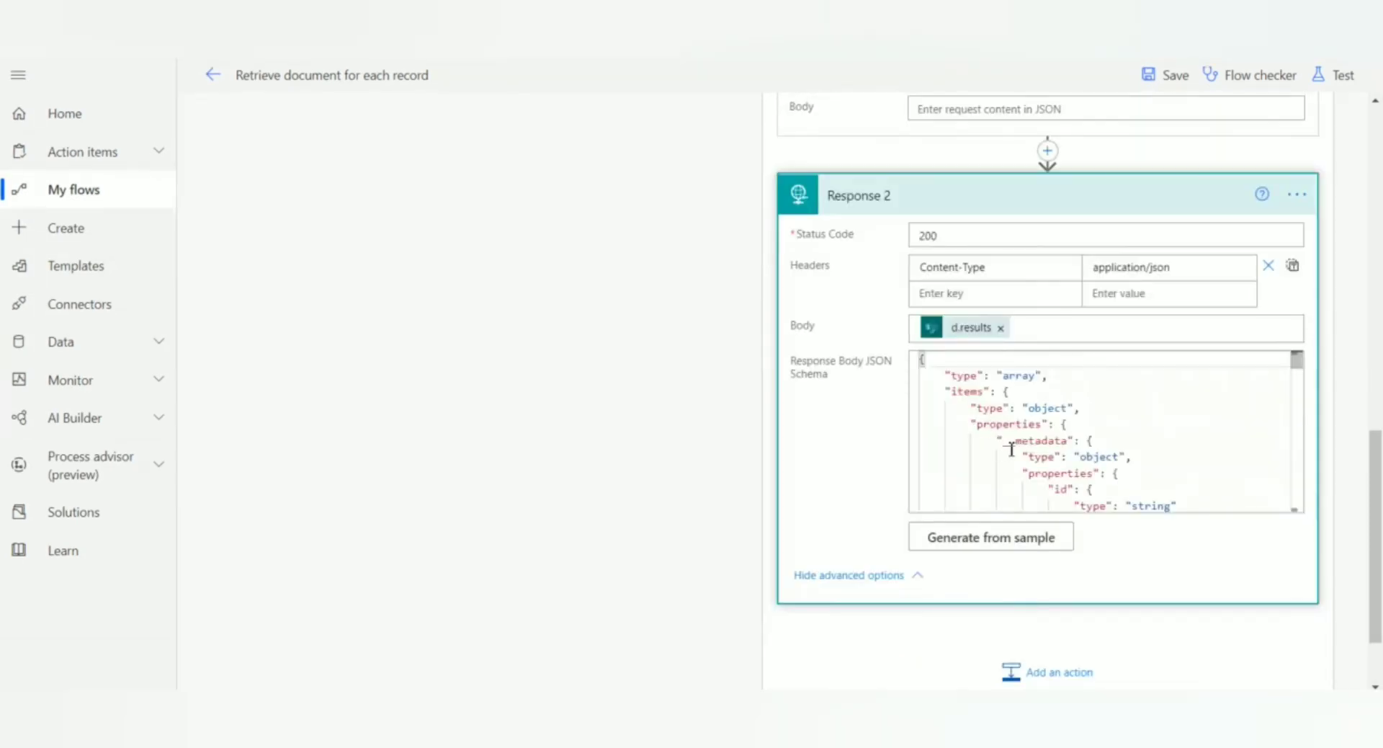
pyautogui.scroll(-5, 1011, 449)
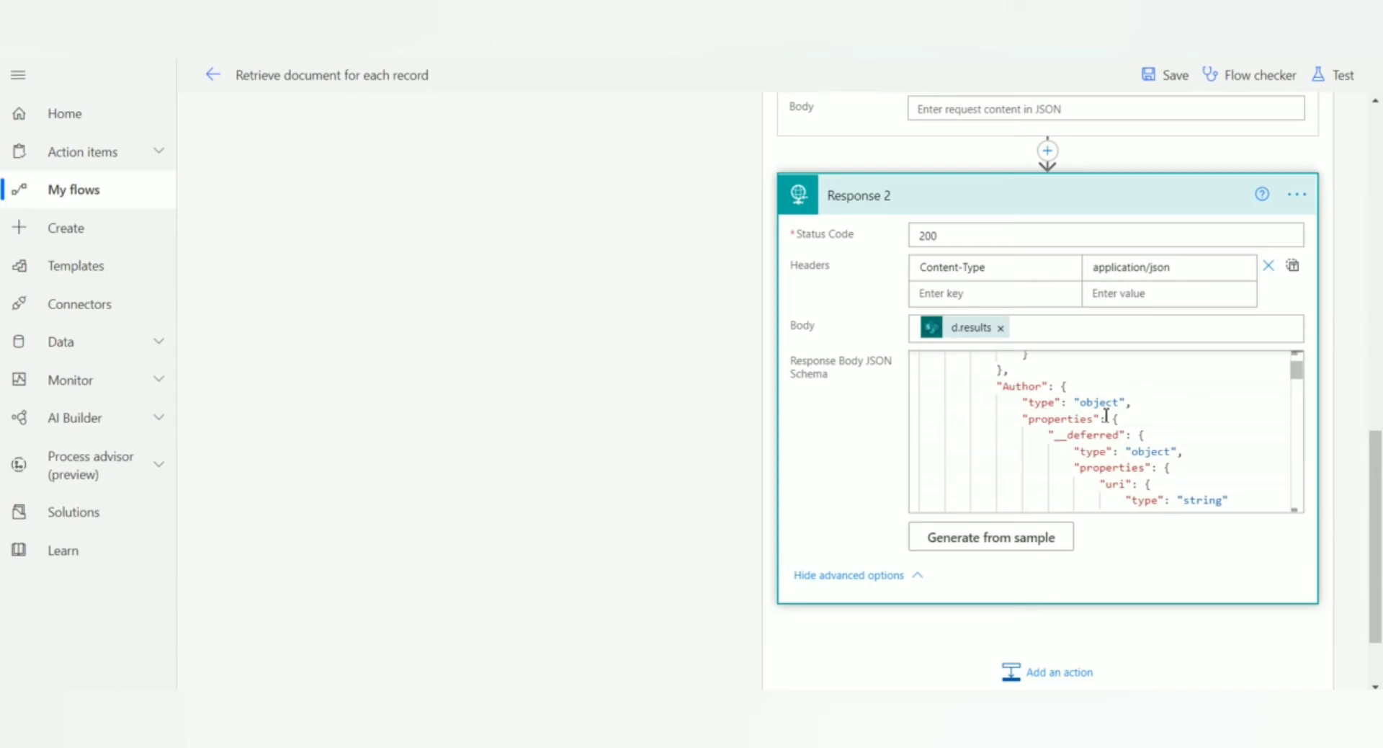
pyautogui.scroll(-3, 1071, 433)
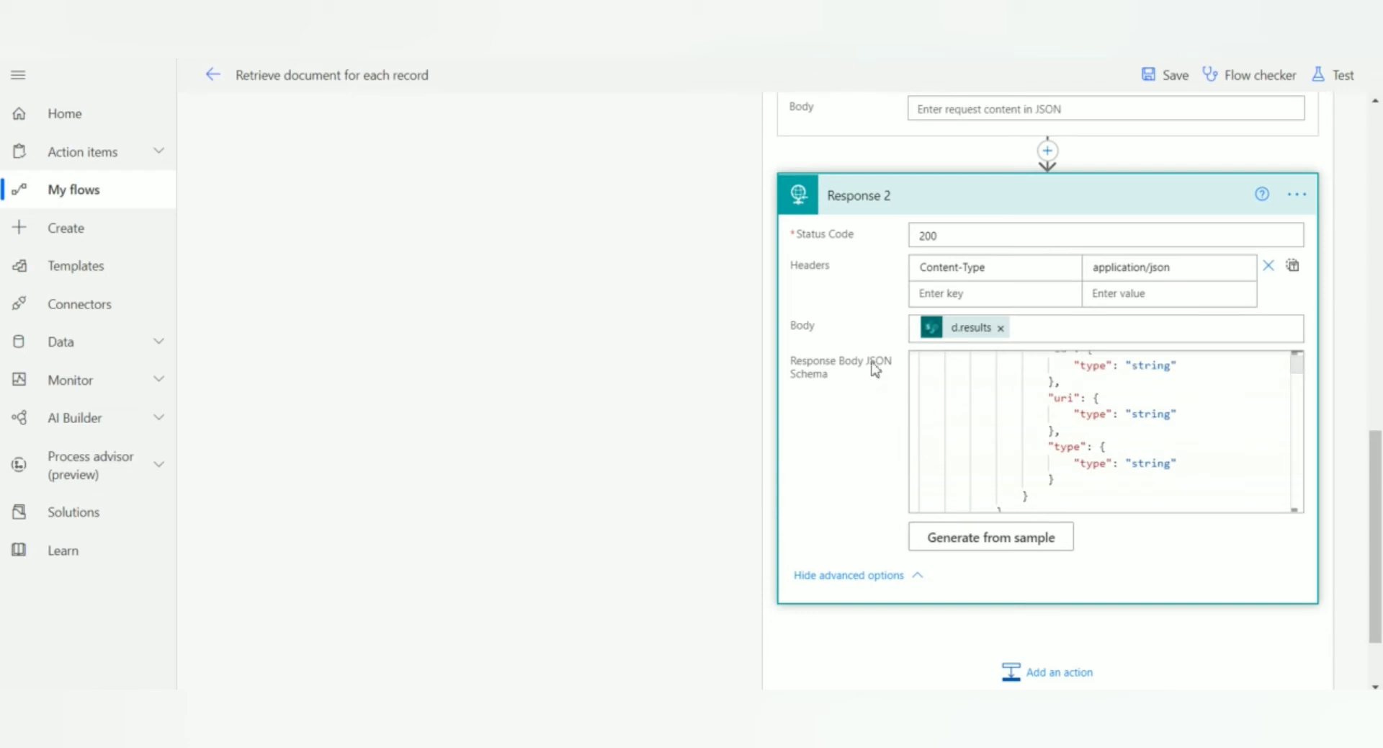
pyautogui.scroll(1, 868, 360)
pyautogui.scroll(1, 865, 353)
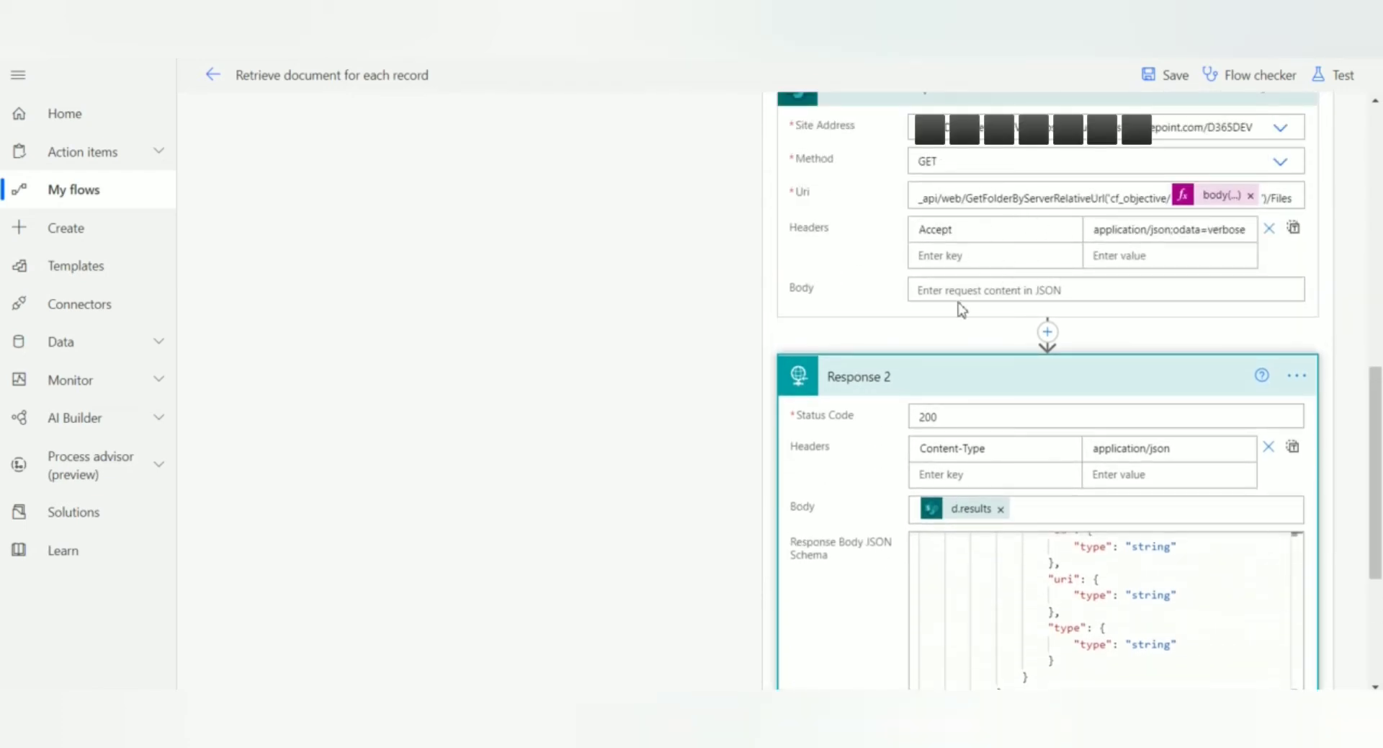
pyautogui.scroll(-3, 962, 309)
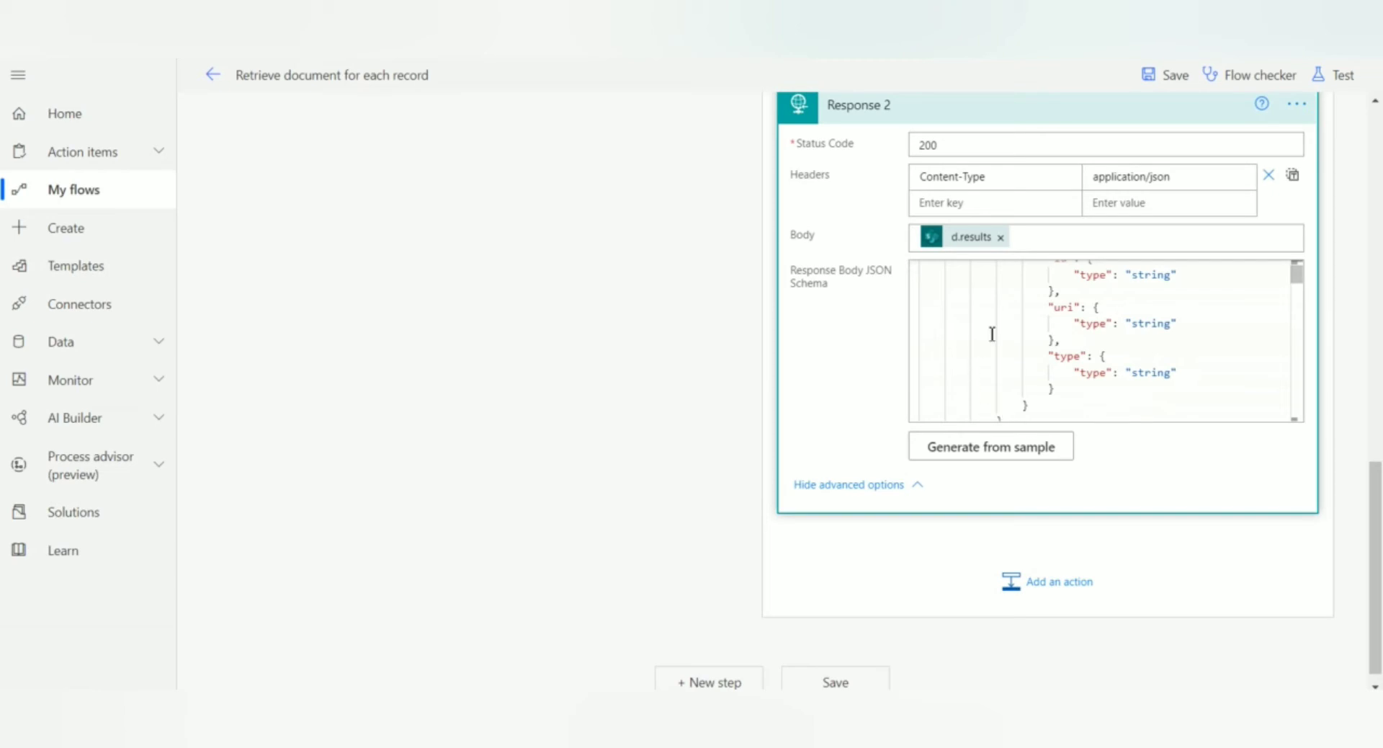
# View the sample JSON payload dialog for Response 2, and inspect the SharePoint request's output body in the flow run.
pyautogui.click(1043, 445)
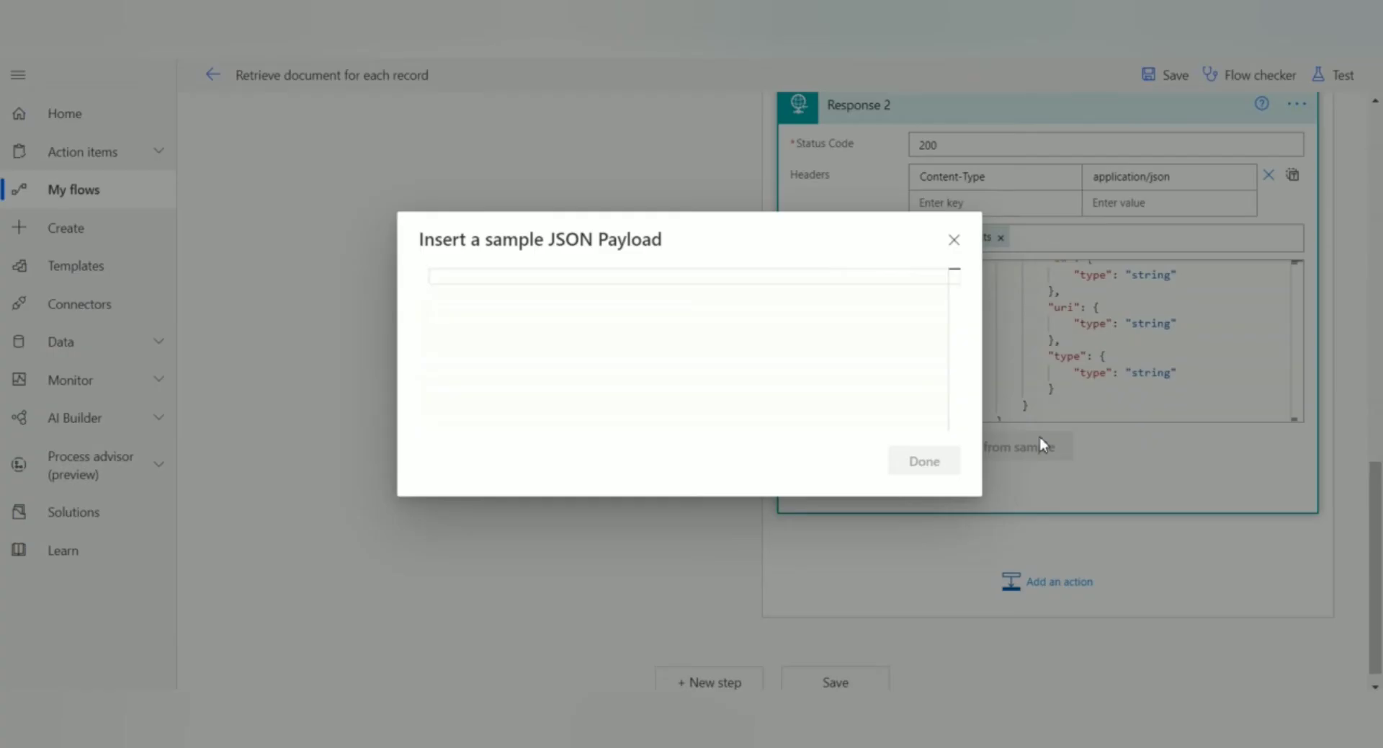
pyautogui.click(955, 242)
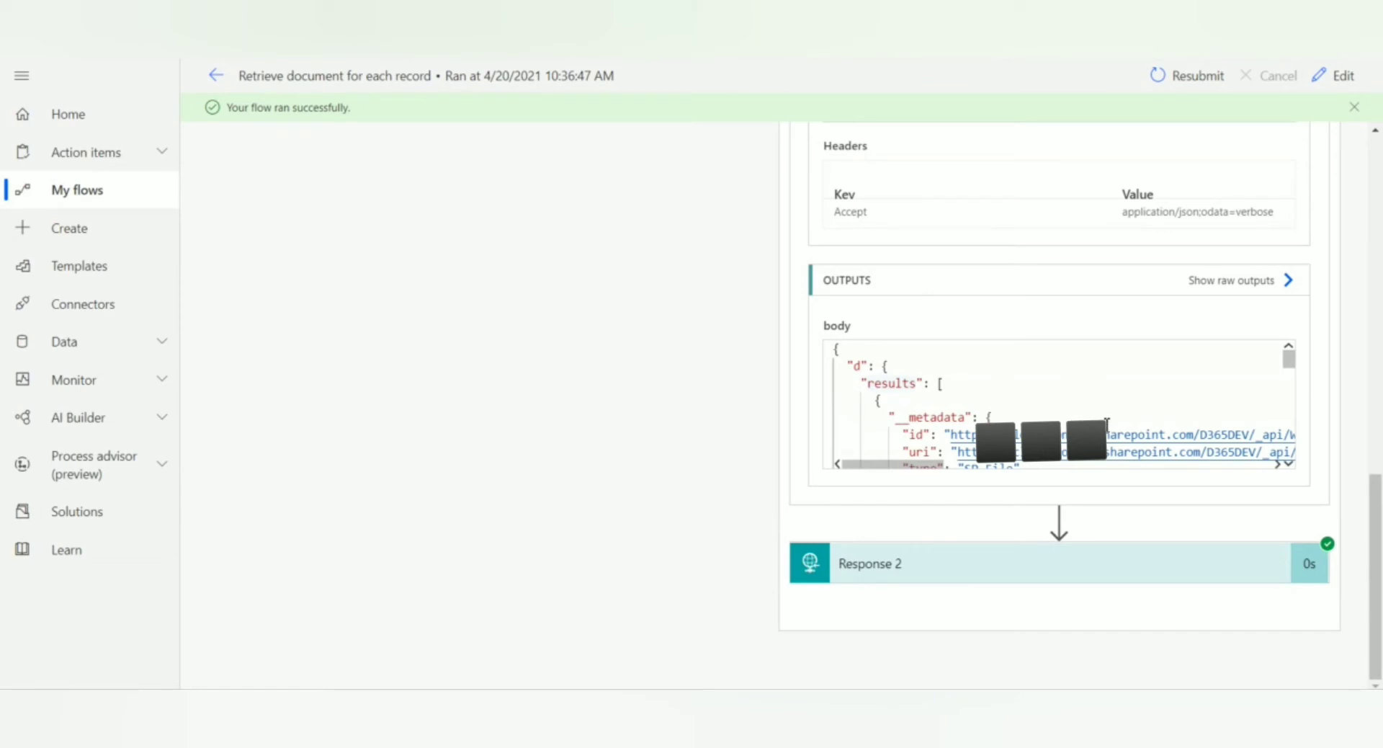
pyautogui.click(969, 405)
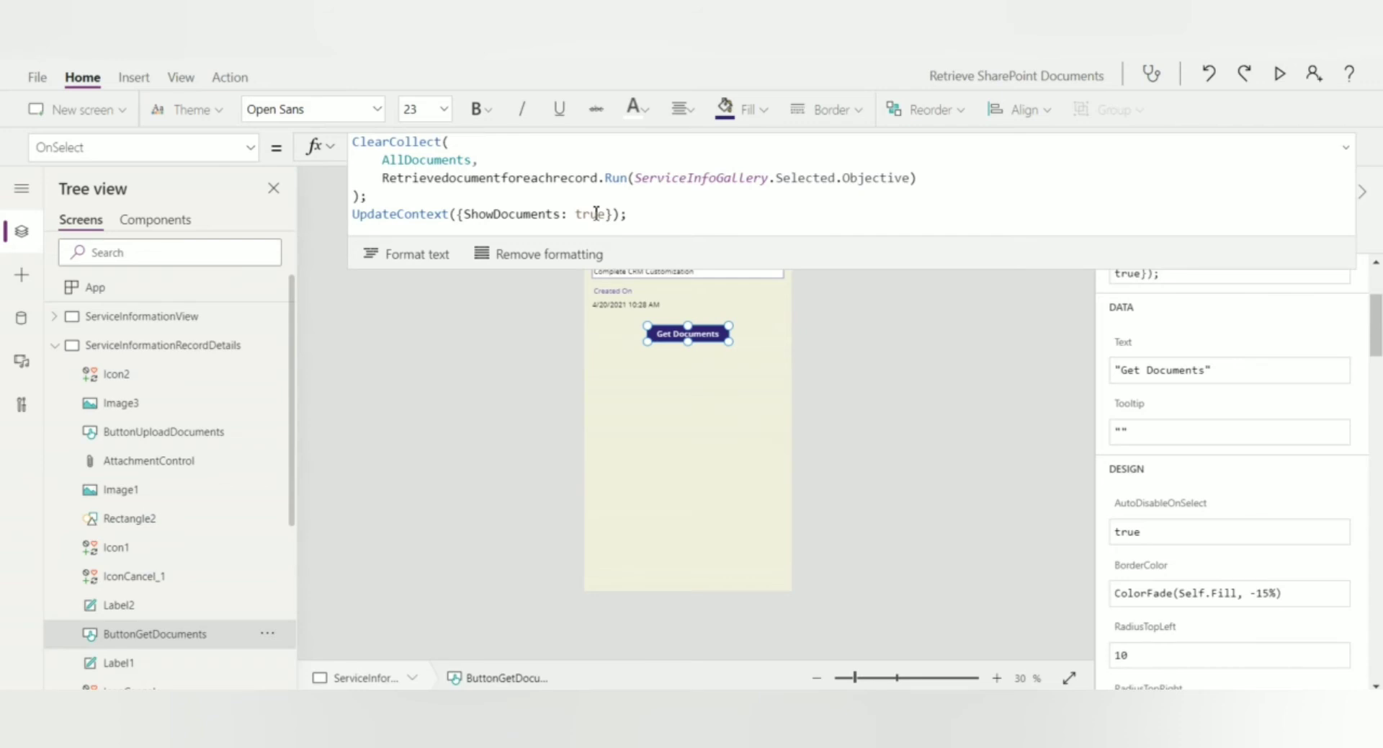
# Collapse the formula and run the Get Documents button in the app editor to load the record's documents.
pyautogui.click(1345, 152)
pyautogui.click(801, 332)
pyautogui.keyDown('alt'); pyautogui.click(709, 337); pyautogui.keyUp('alt')
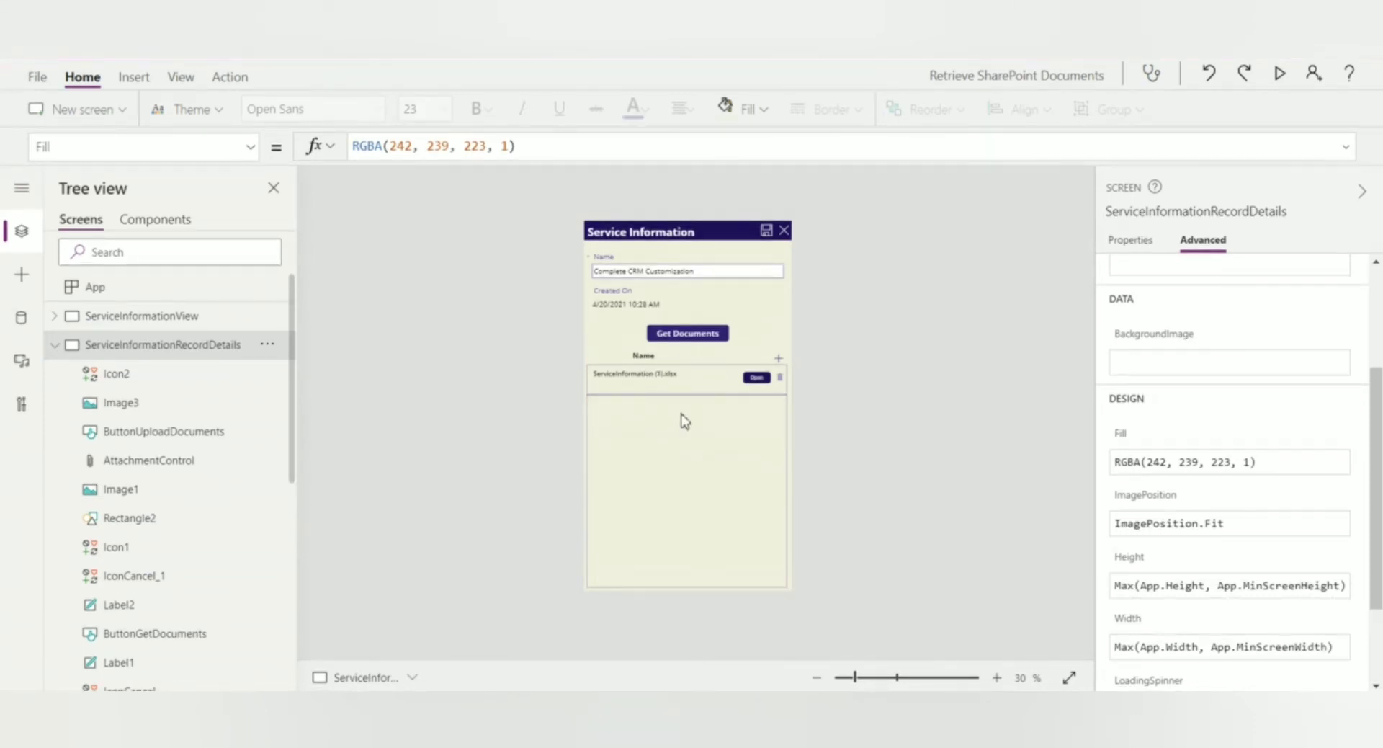
# Review the Folder Name and File Name substring expressions in the Delete Document from Sharepoint flow.
pyautogui.click(776, 384)
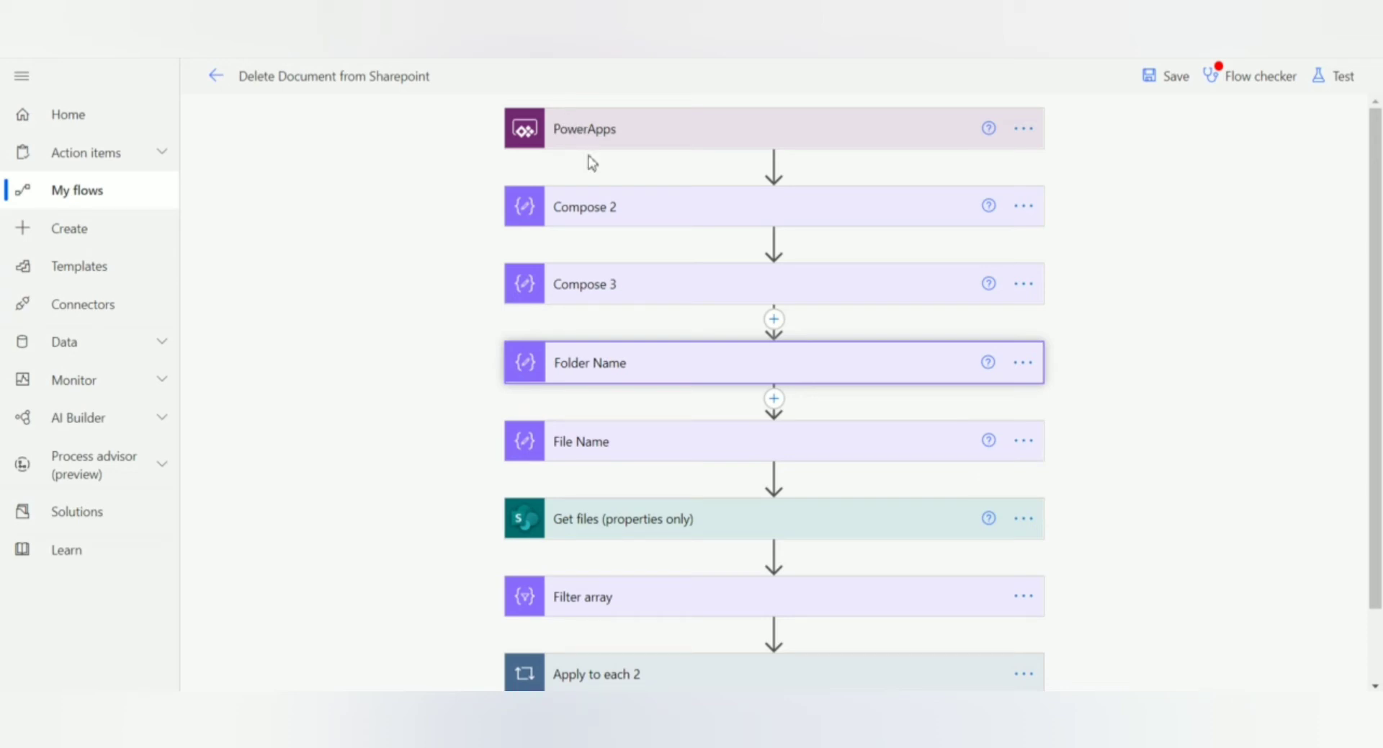
pyautogui.click(636, 362)
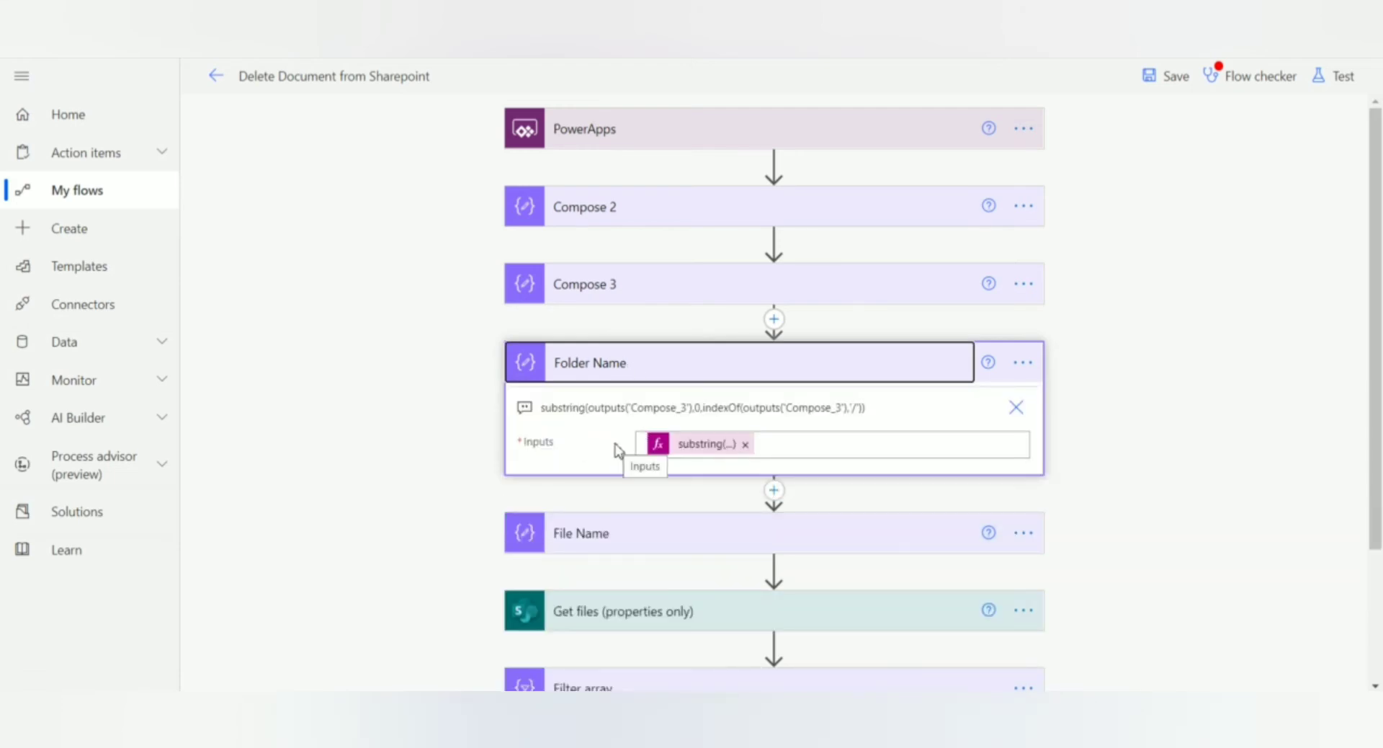
pyautogui.scroll(-1, 618, 450)
pyautogui.click(617, 442)
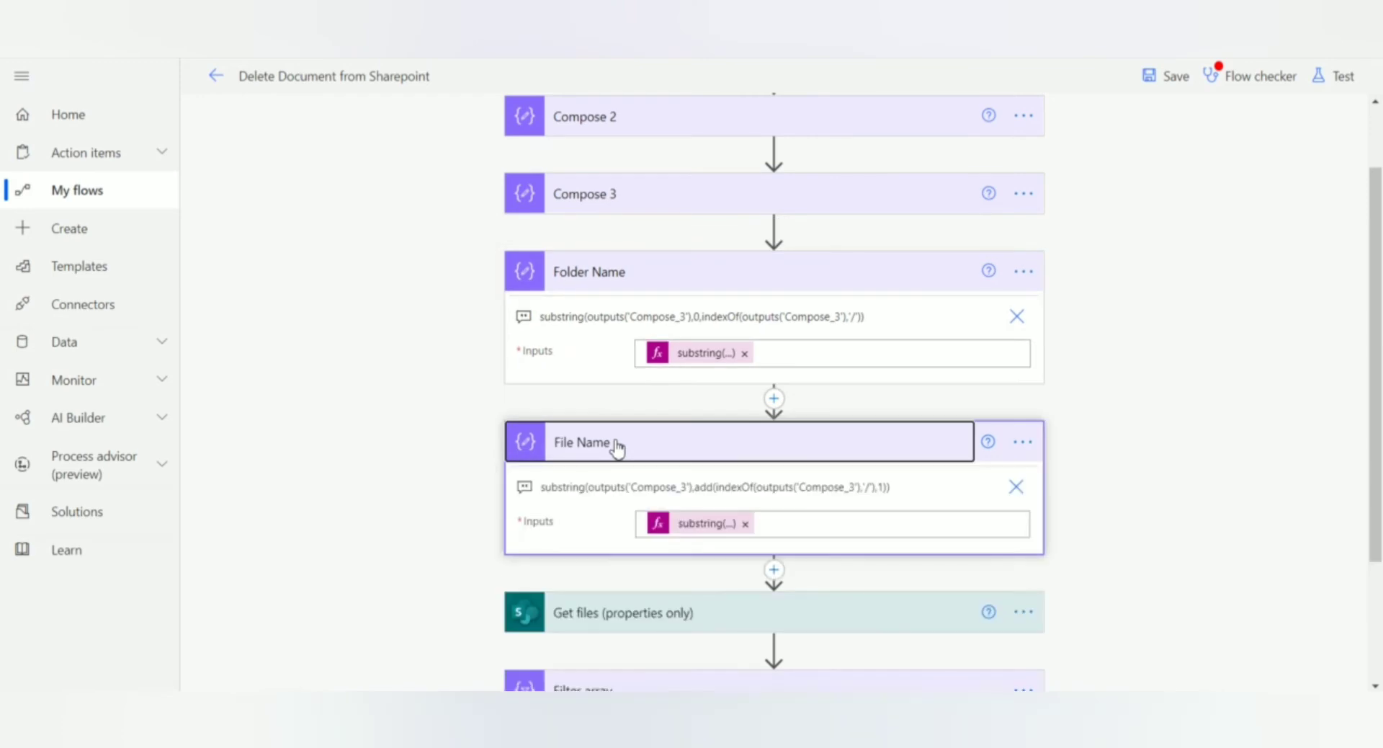
pyautogui.scroll(-1, 617, 448)
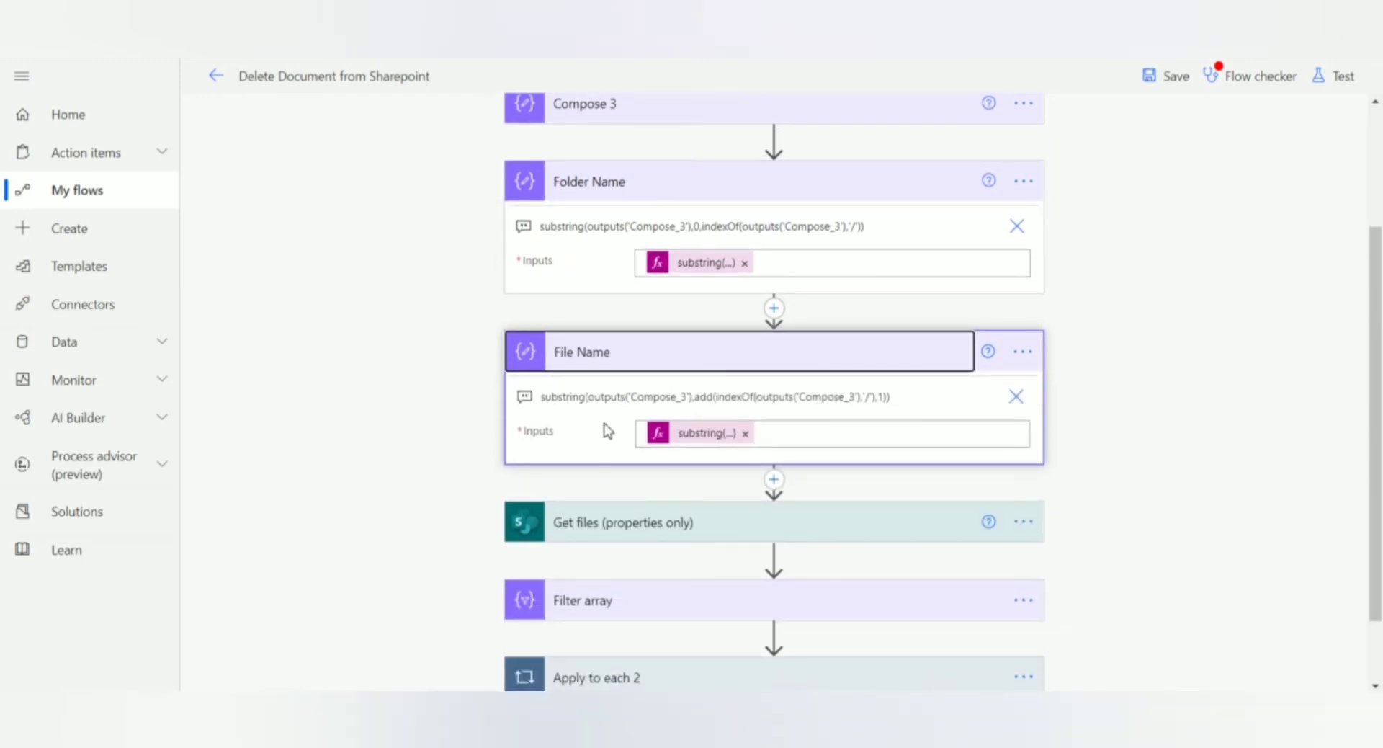
pyautogui.scroll(-1, 609, 431)
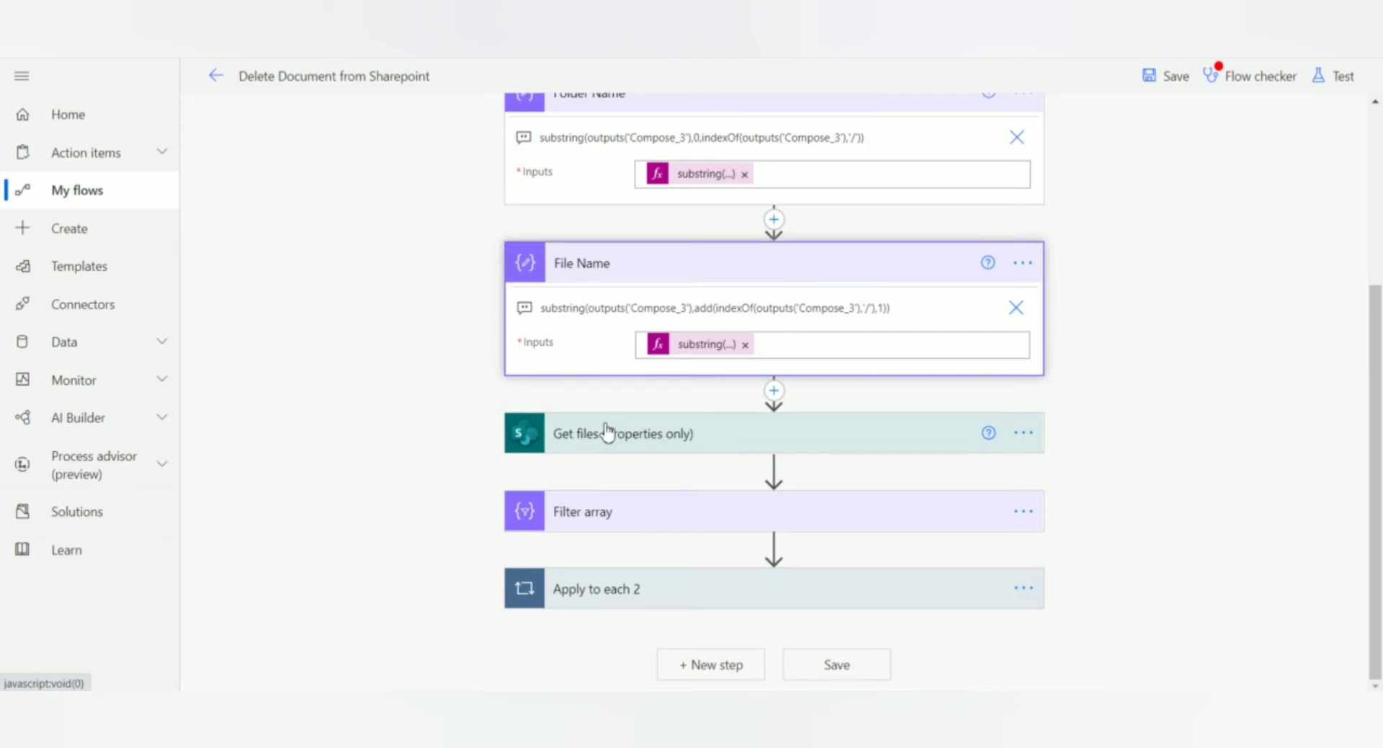
# Review the settings of Get files (properties only), Filter array and Apply to each 2 in the delete flow.
pyautogui.click(607, 432)
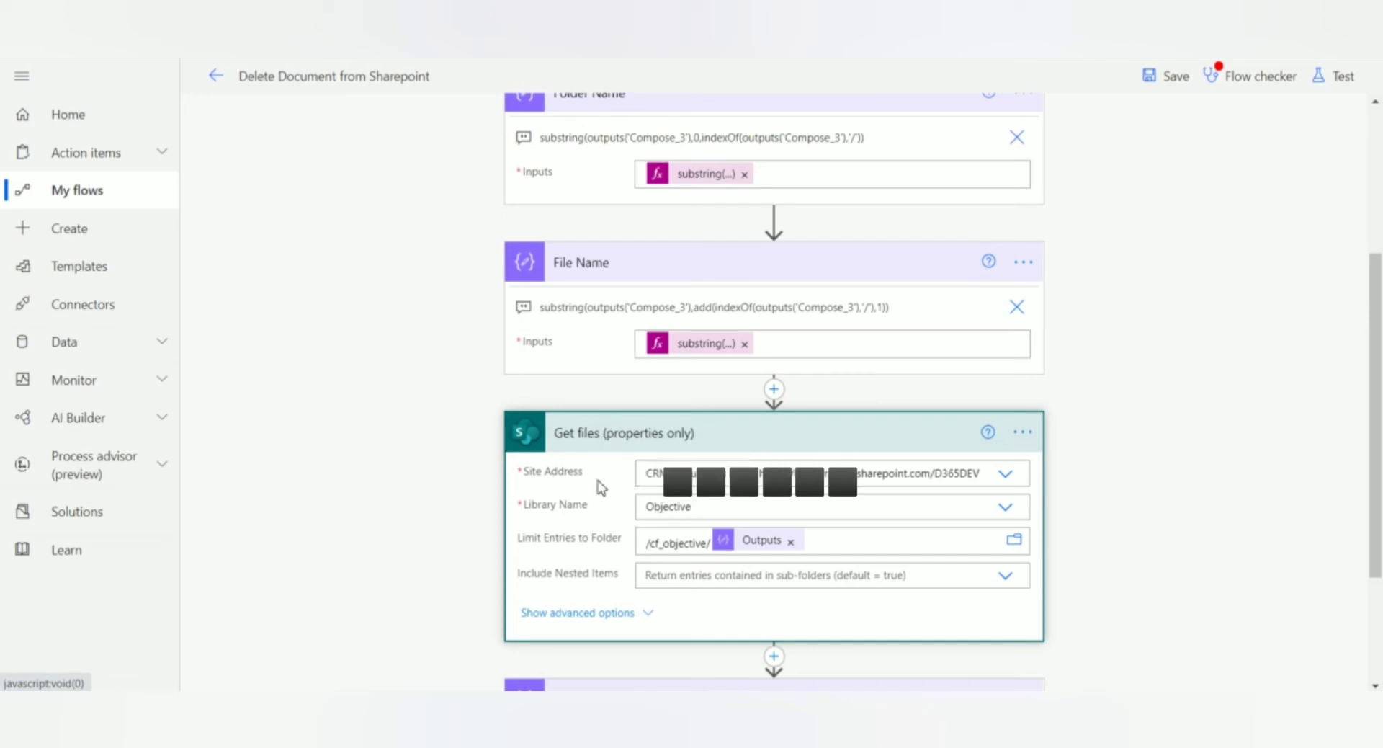
pyautogui.scroll(-1, 595, 510)
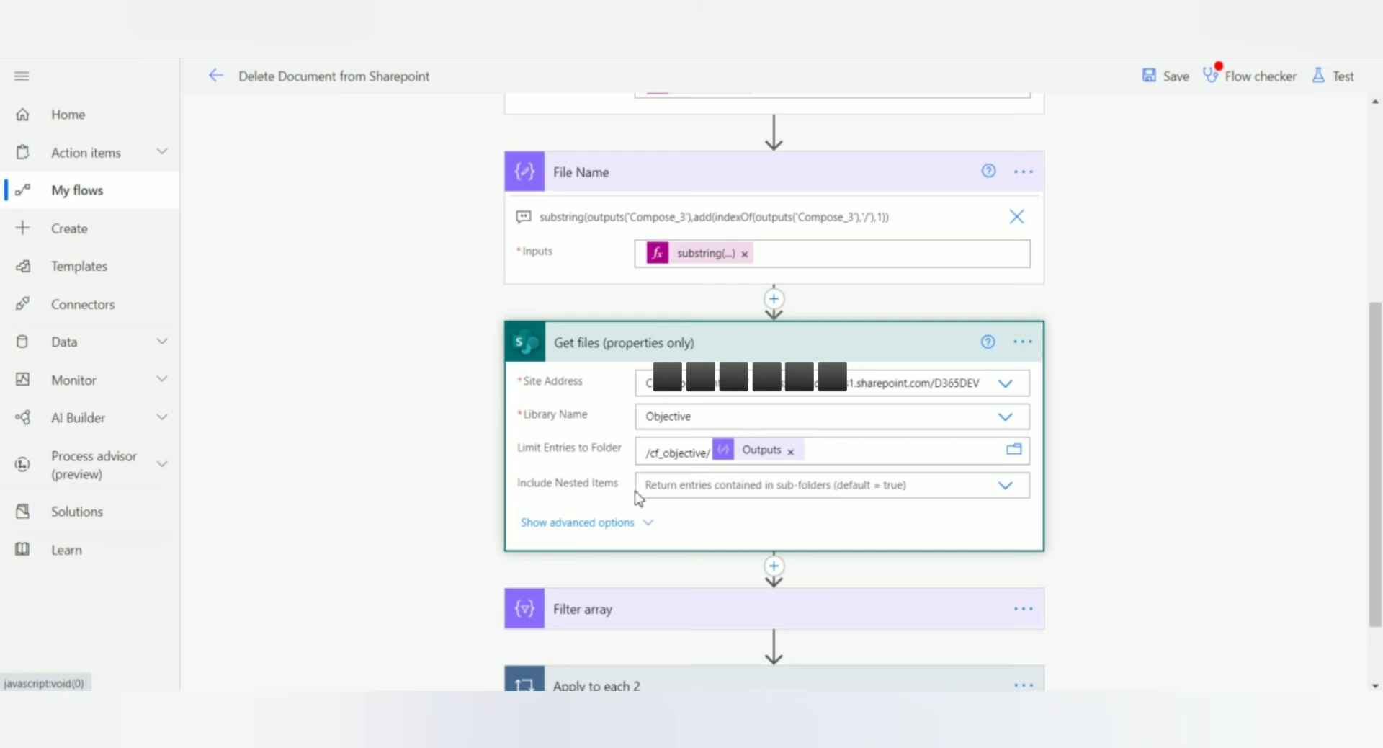
pyautogui.scroll(-1, 638, 497)
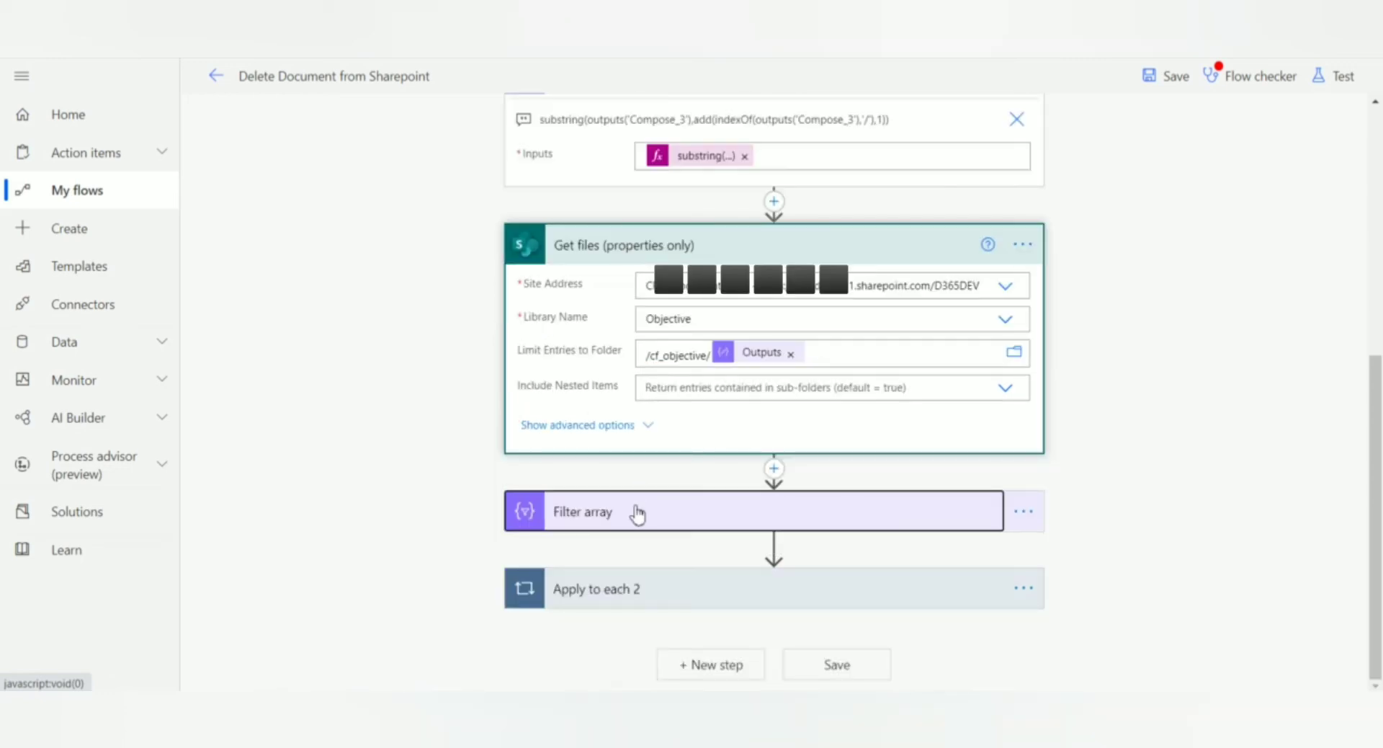
pyautogui.click(638, 509)
pyautogui.scroll(-1, 638, 511)
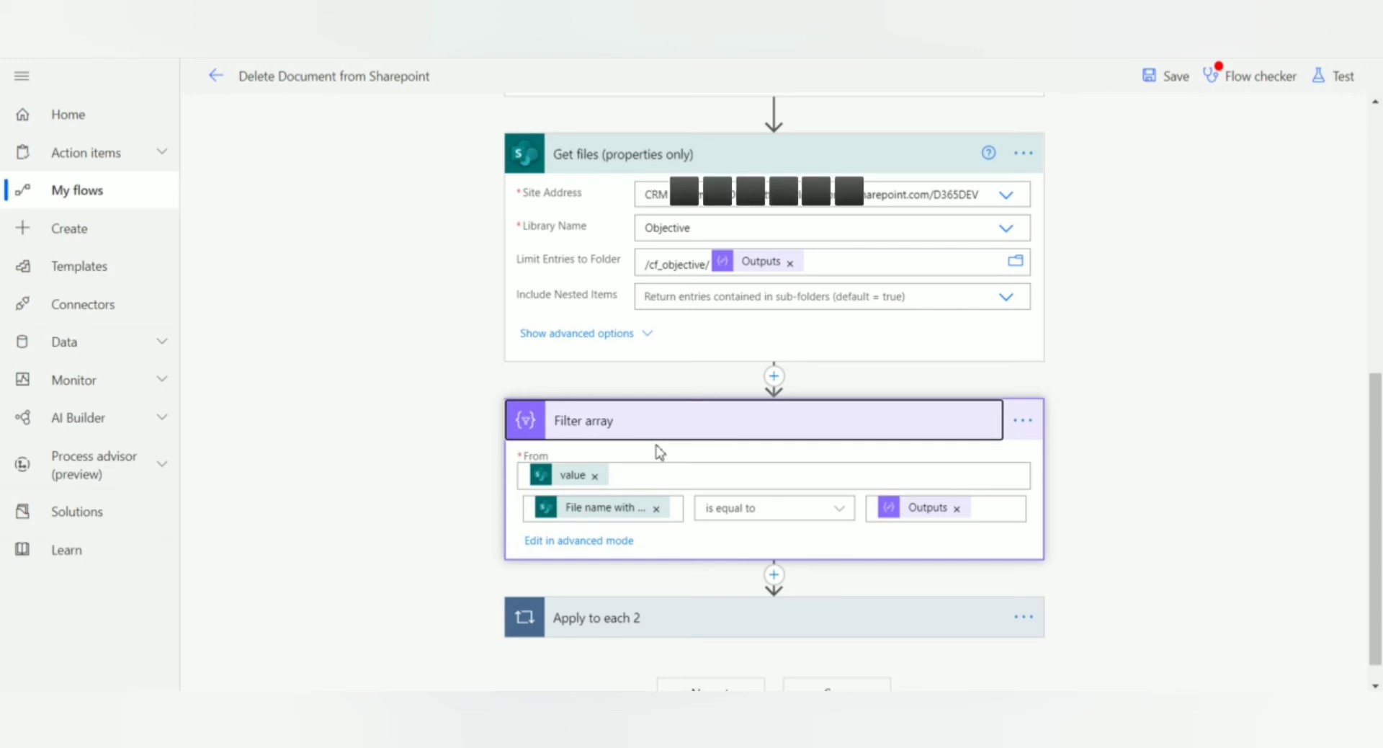
pyautogui.scroll(-1, 657, 452)
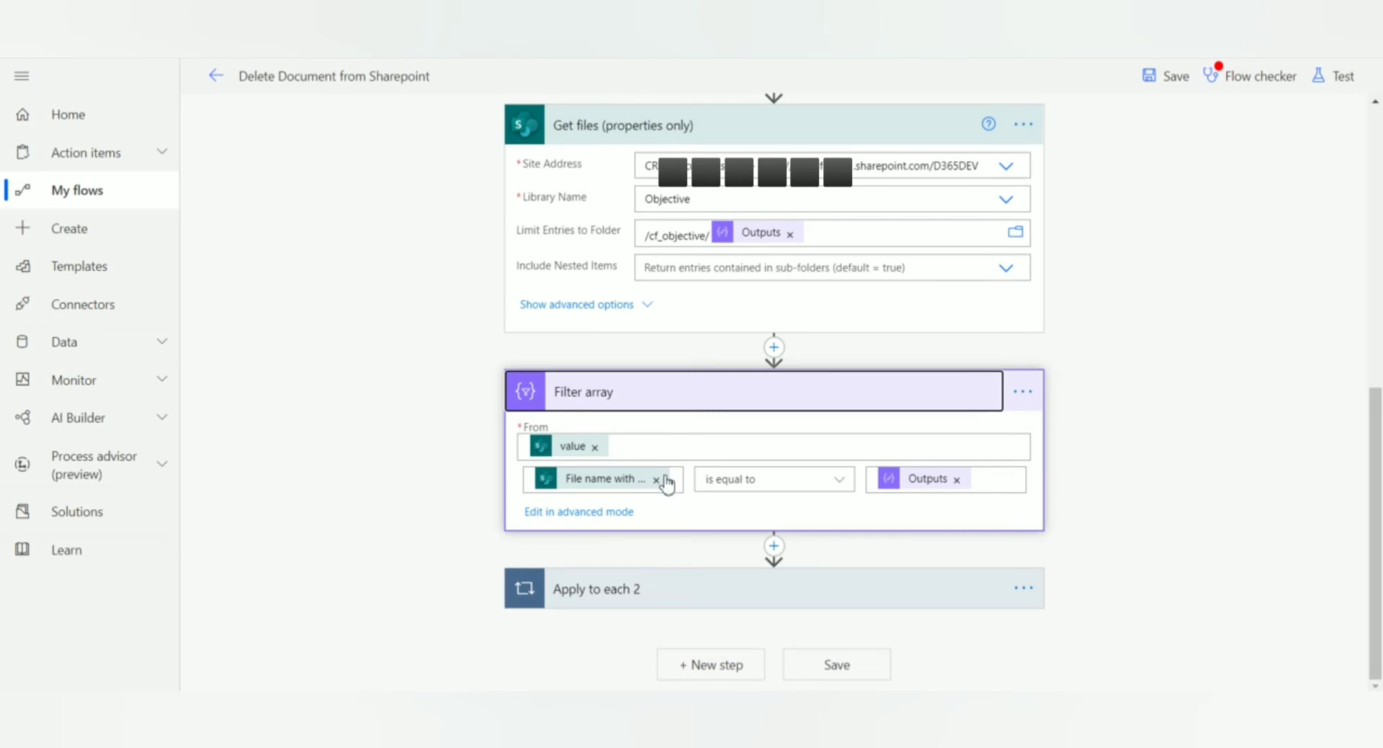
pyautogui.click(686, 585)
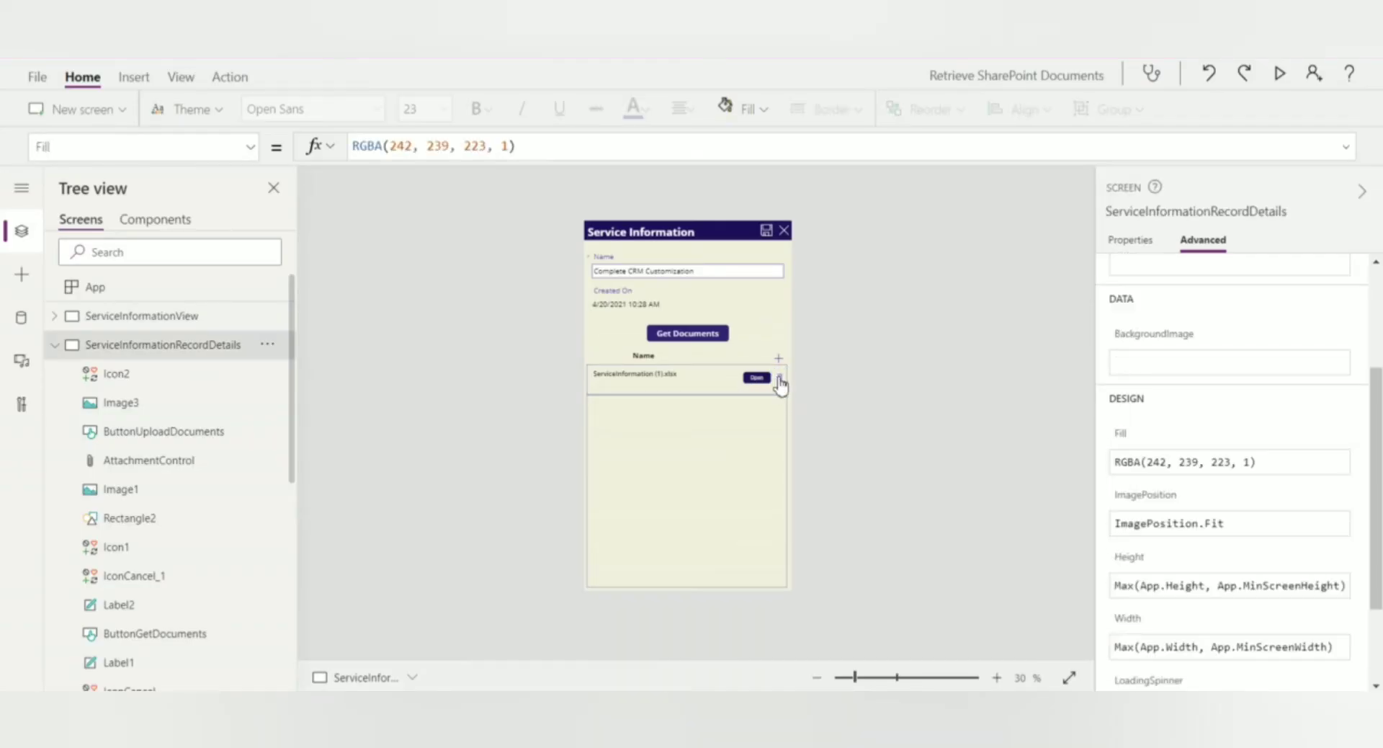
# Delete ServiceInformation (1).xlsx from the record's document list in the app editor.
pyautogui.click(779, 378)
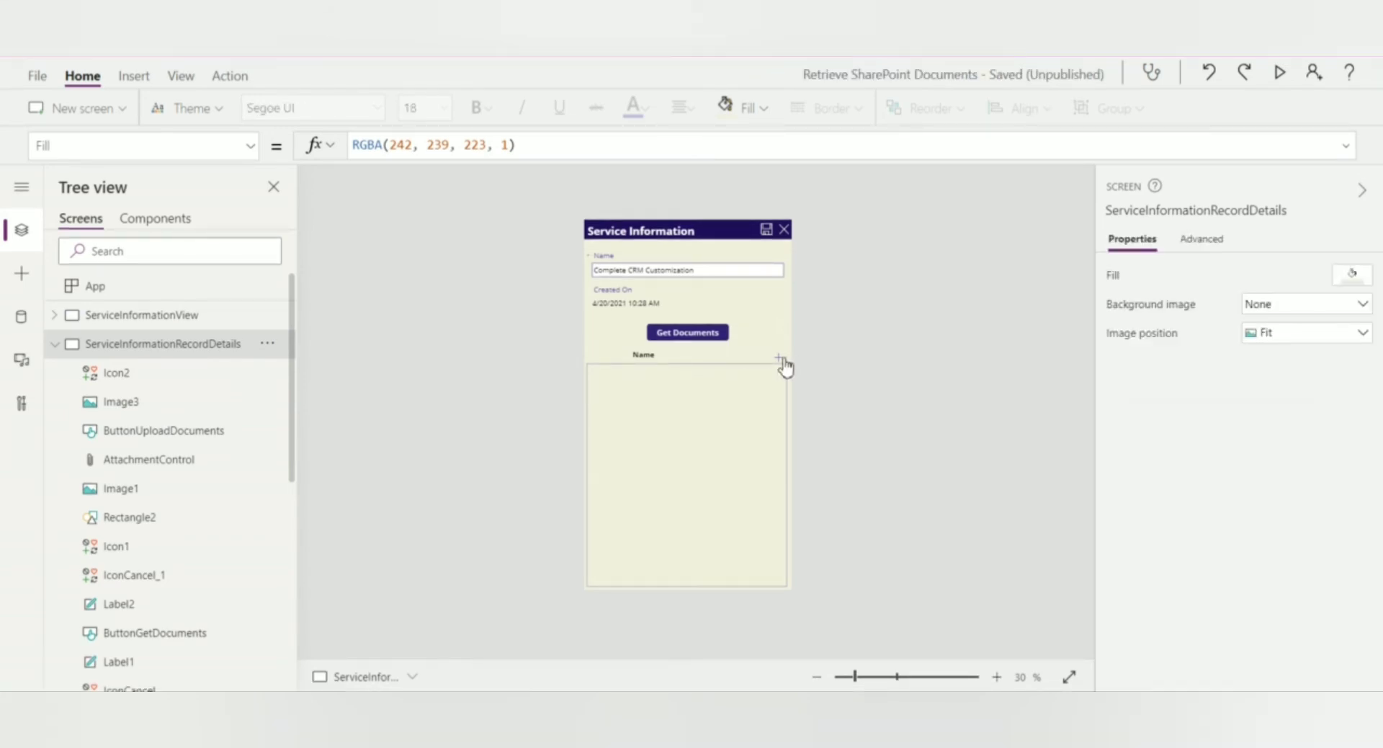
# Attach download.jpg from the Downloads folder to the record through the add-document pop-up.
pyautogui.keyDown('alt'); pyautogui.click(781, 360); pyautogui.keyUp('alt')
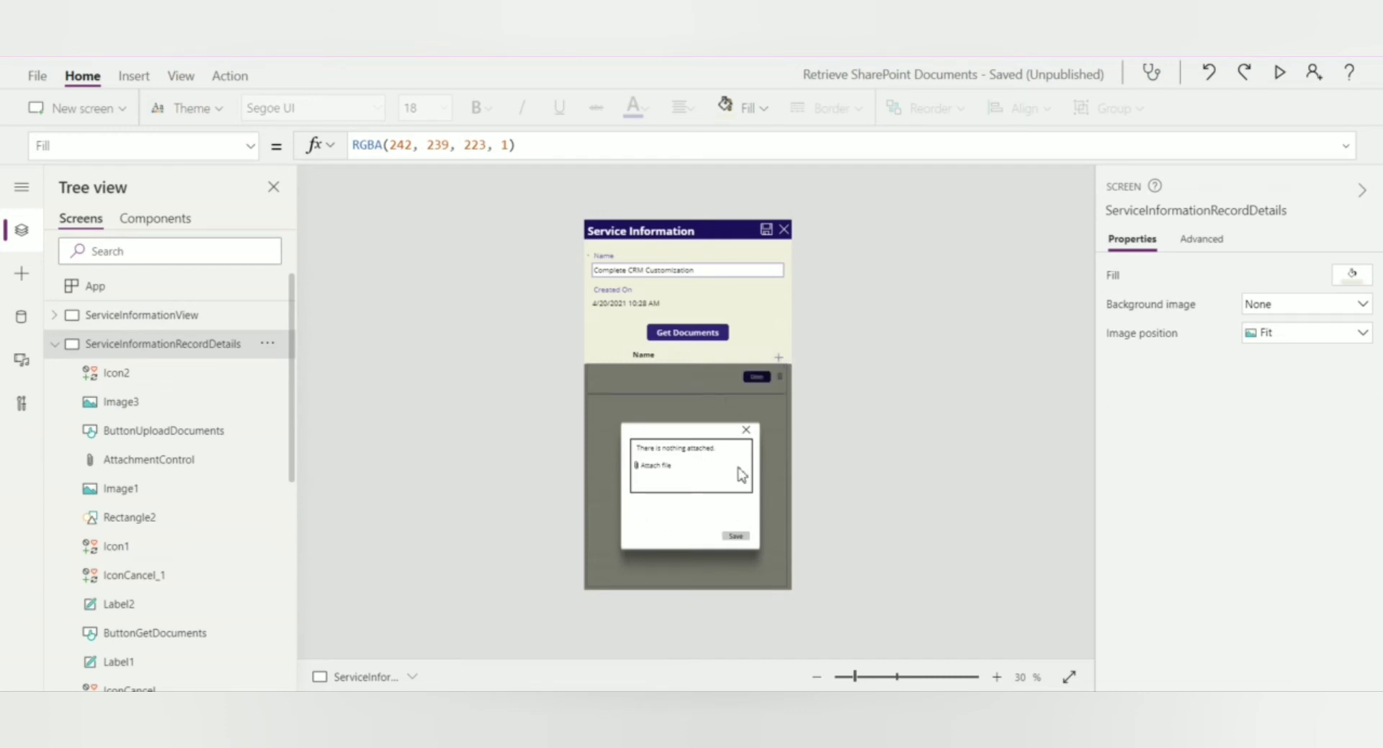
pyautogui.click(668, 469)
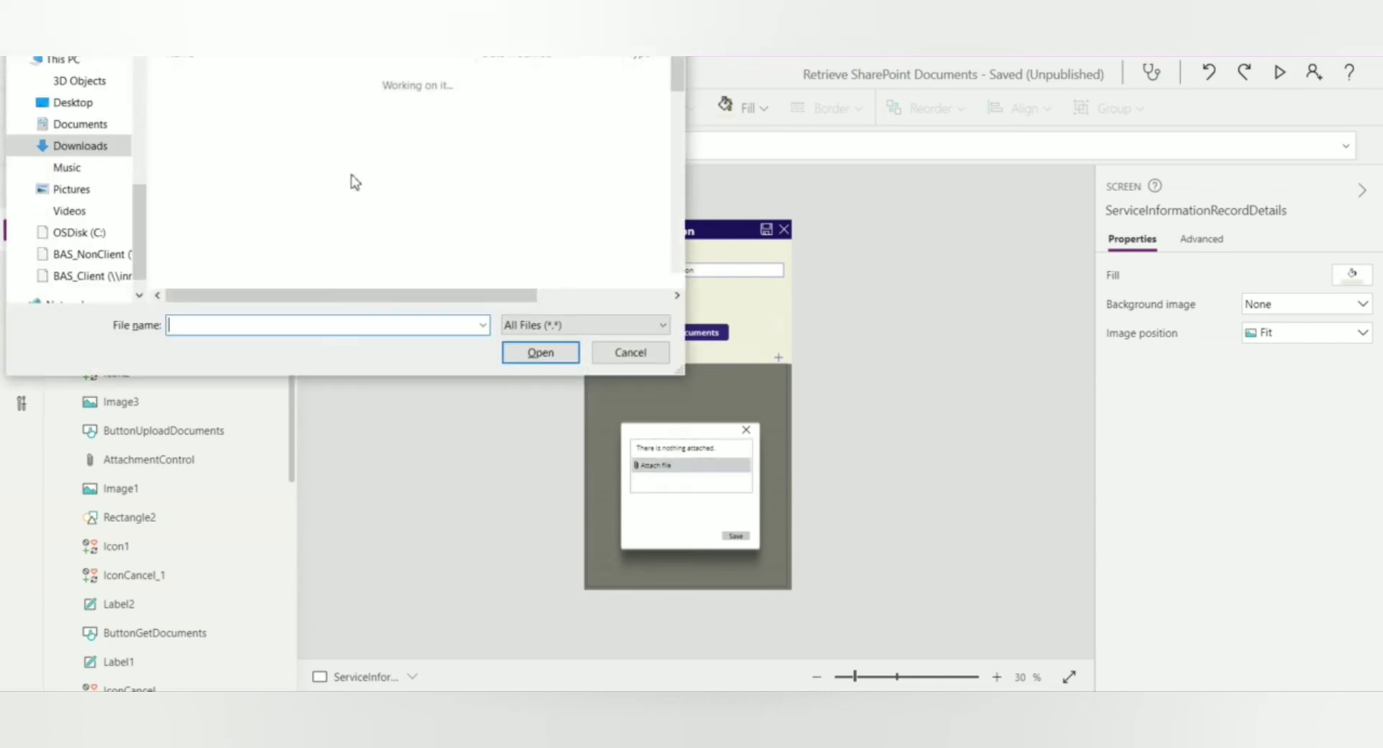
pyautogui.click(224, 123)
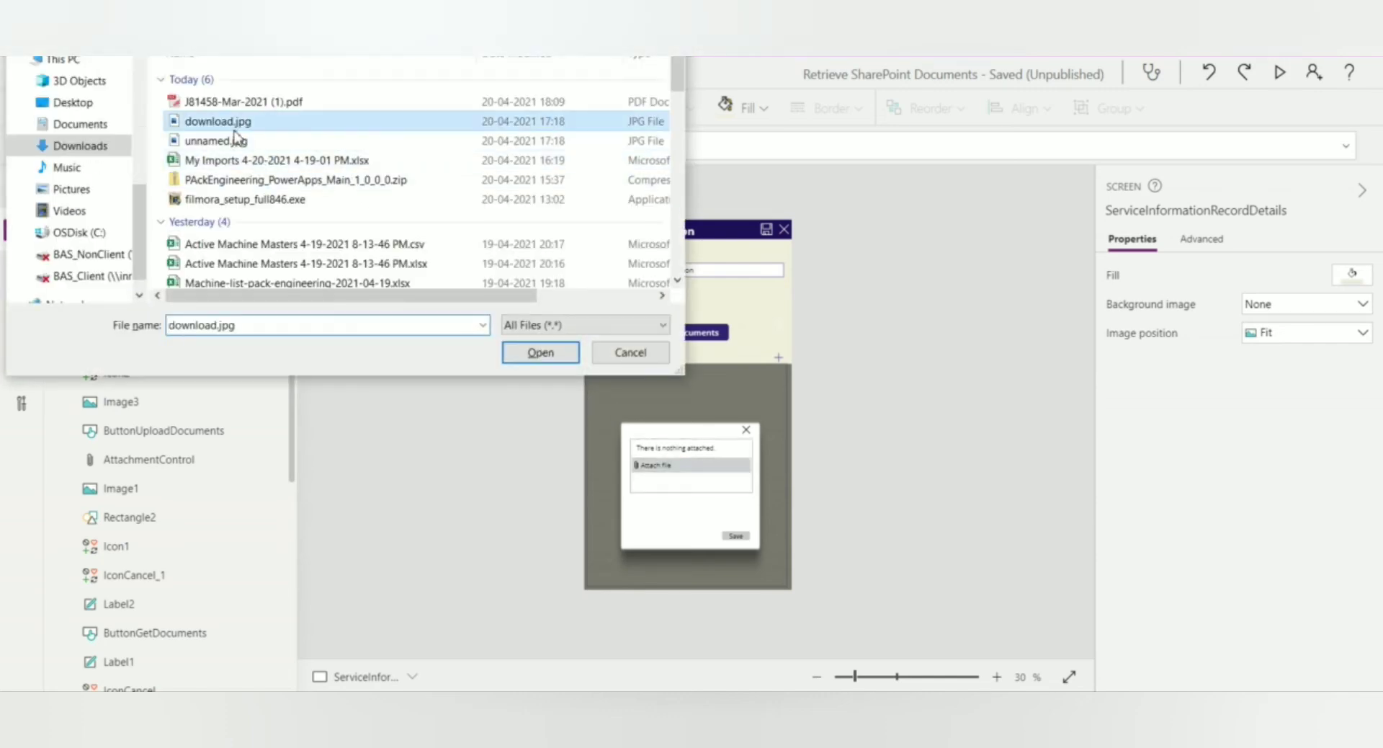
pyautogui.click(522, 352)
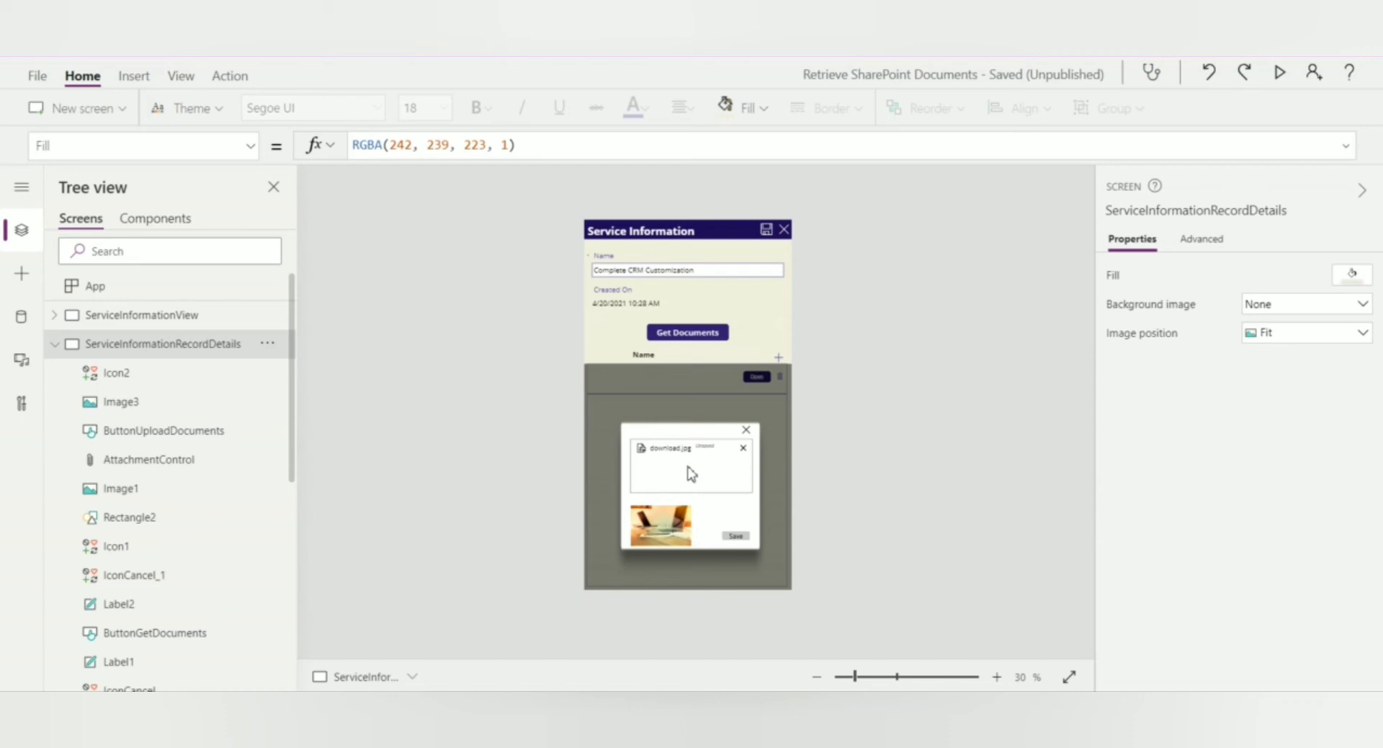
# Review the Image property formula of the Image3 attachment preview.
pyautogui.click(660, 533)
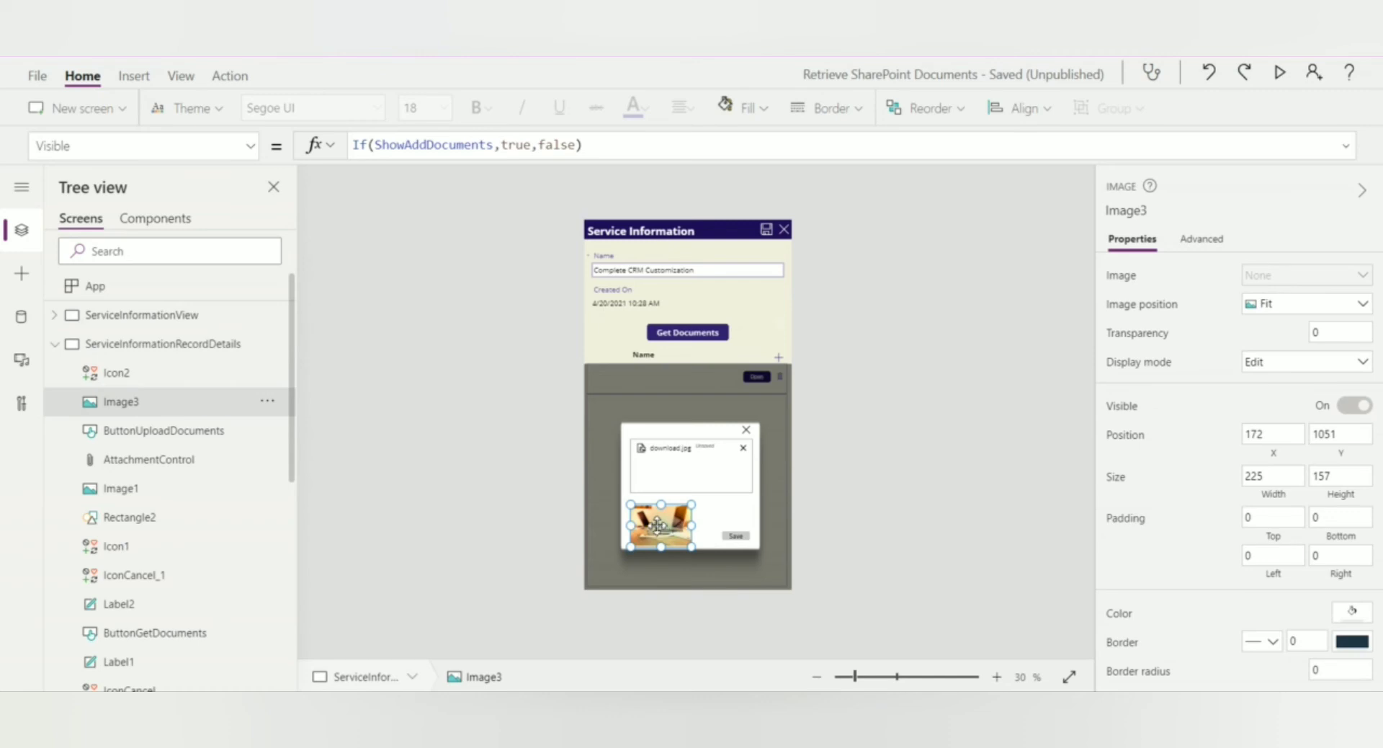
pyautogui.click(250, 148)
pyautogui.scroll(-5, 114, 386)
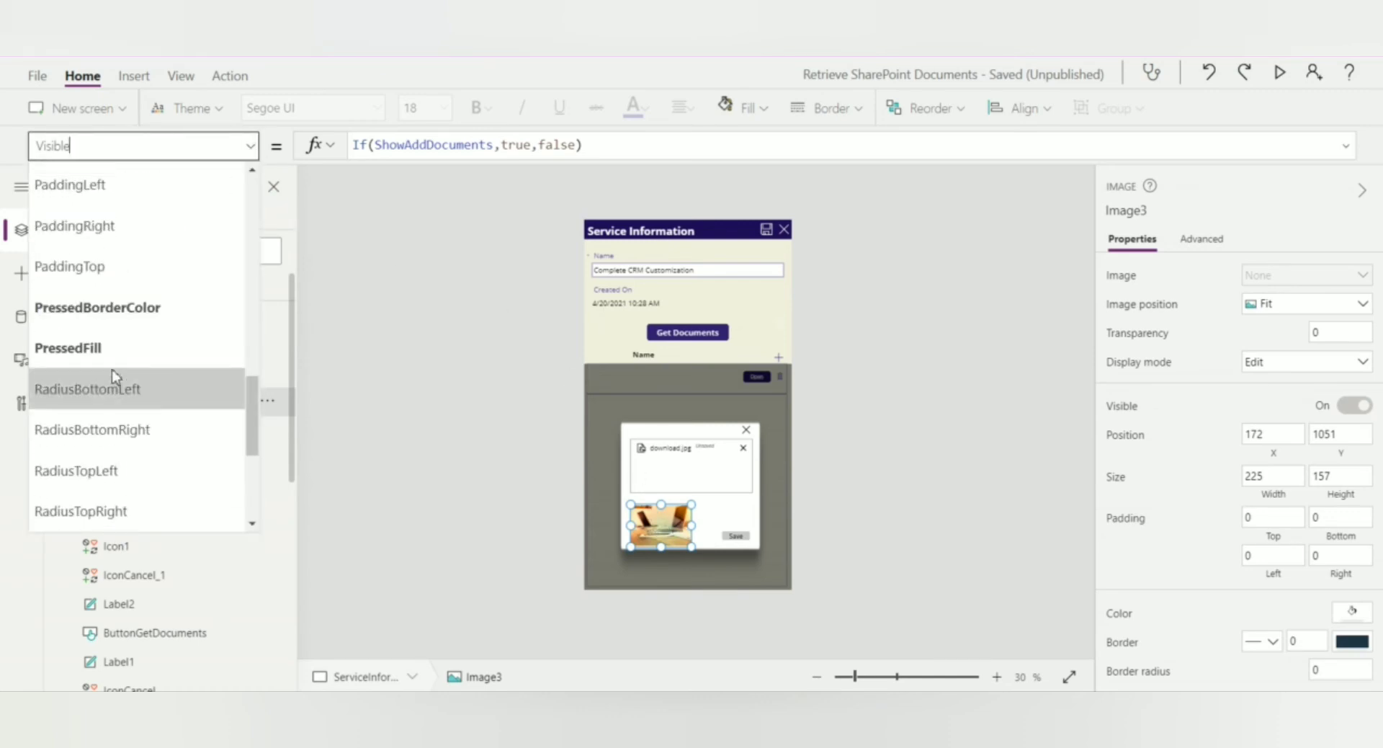
pyautogui.scroll(3, 115, 375)
pyautogui.click(101, 337)
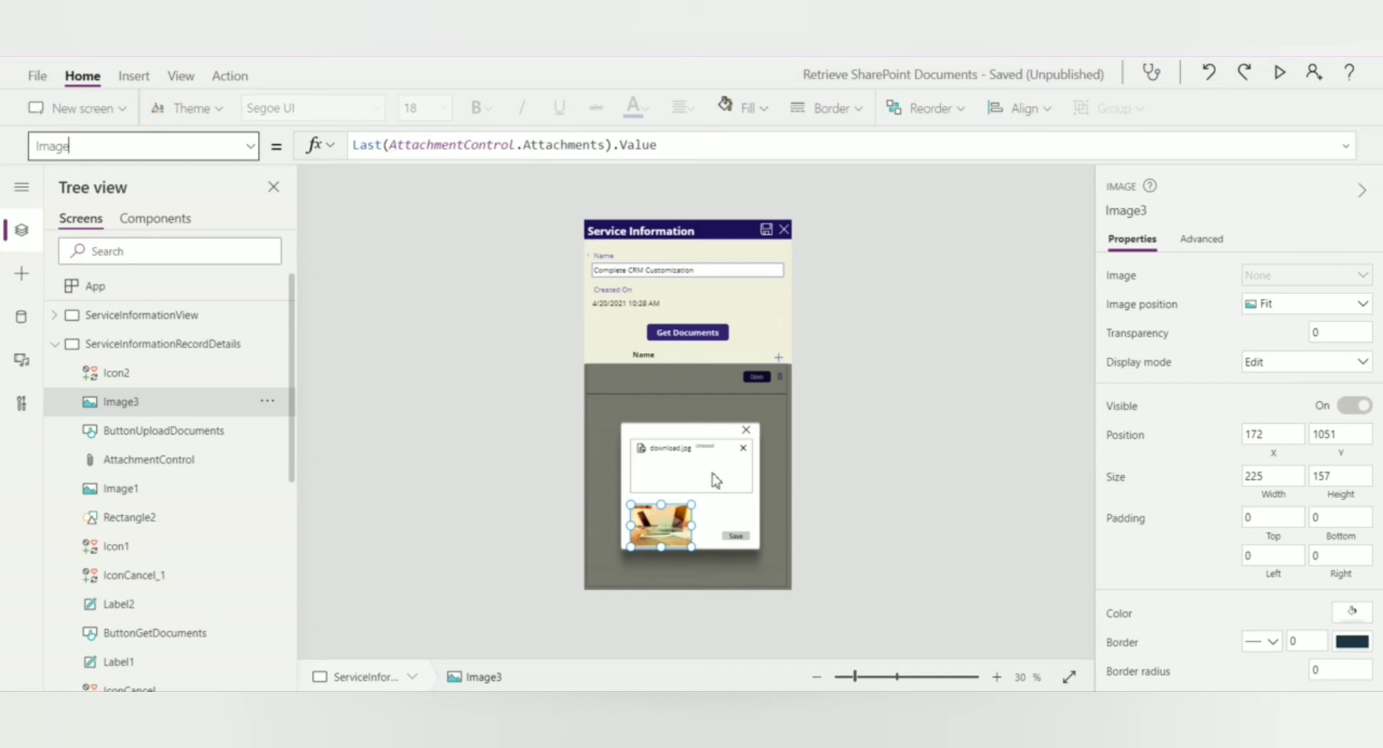
# Expand the OnSelect formula of ButtonUploadDocuments and examine the base64 portion of the sample image string in Notepad.
pyautogui.click(742, 537)
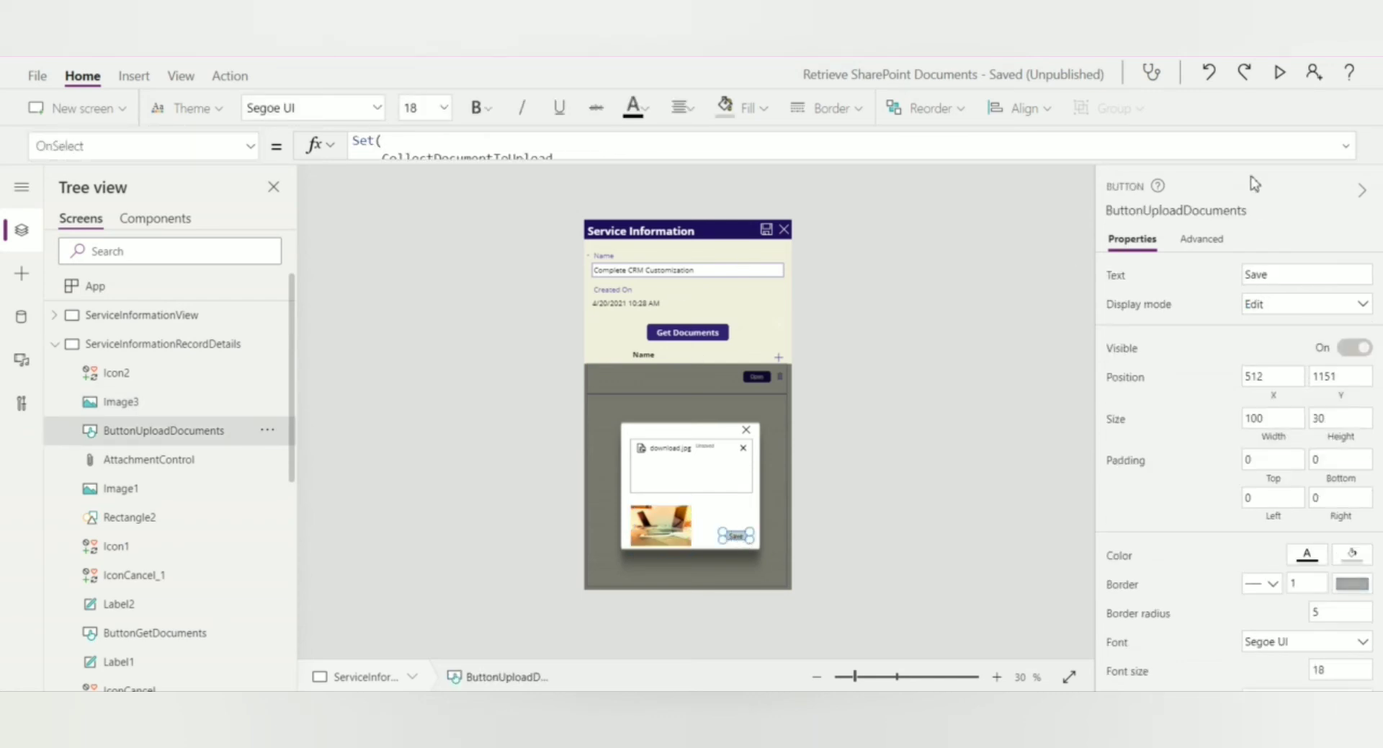
pyautogui.click(1345, 147)
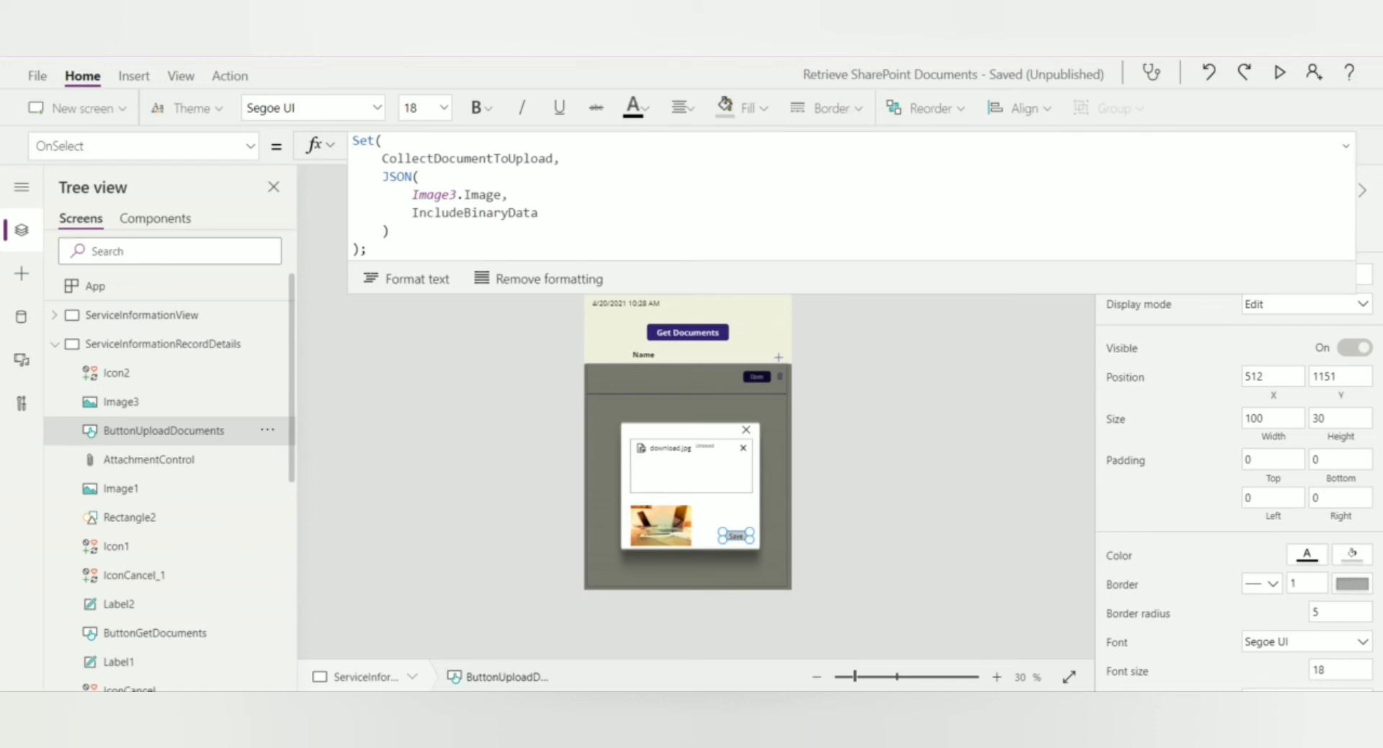
pyautogui.click(526, 709)
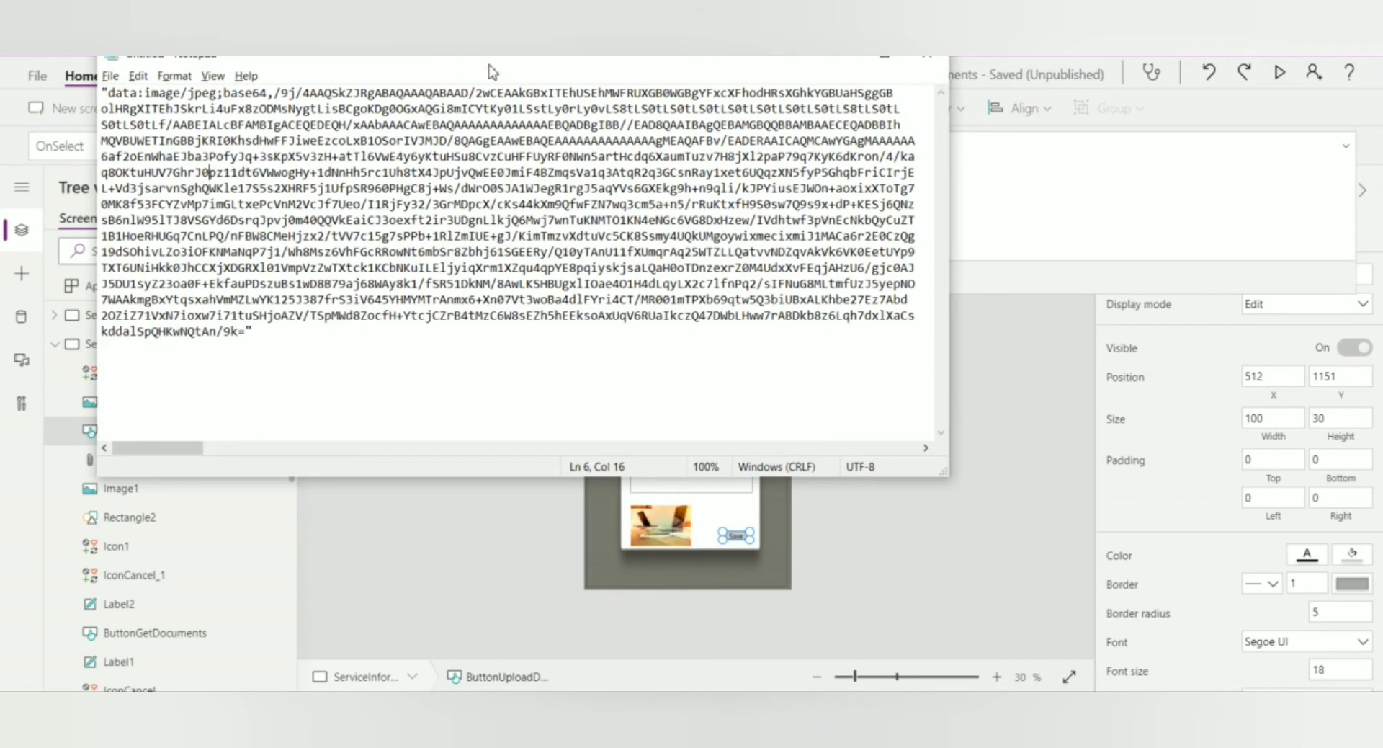
pyautogui.moveTo(493, 60); pyautogui.dragTo(491, 108)
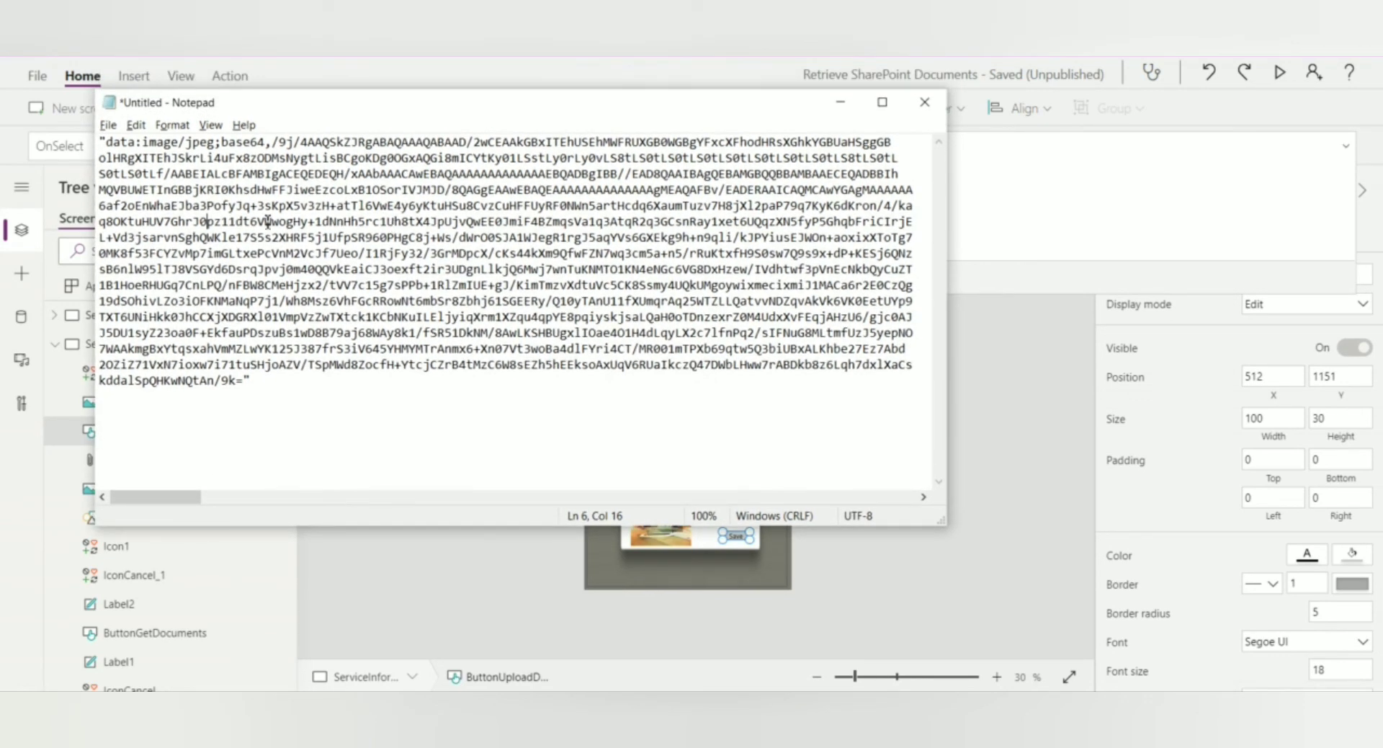
pyautogui.click(275, 141)
pyautogui.moveTo(275, 141); pyautogui.dragTo(250, 372)
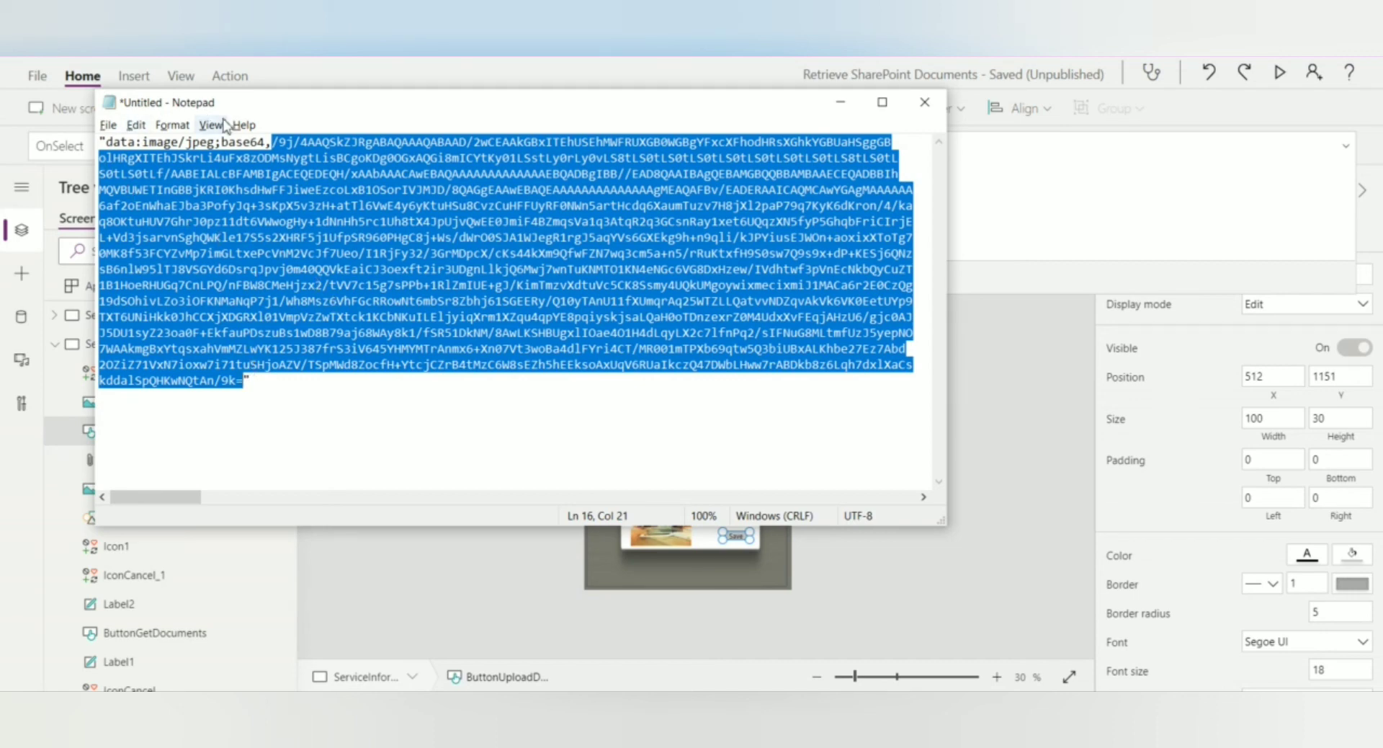
pyautogui.click(497, 425)
pyautogui.click(842, 106)
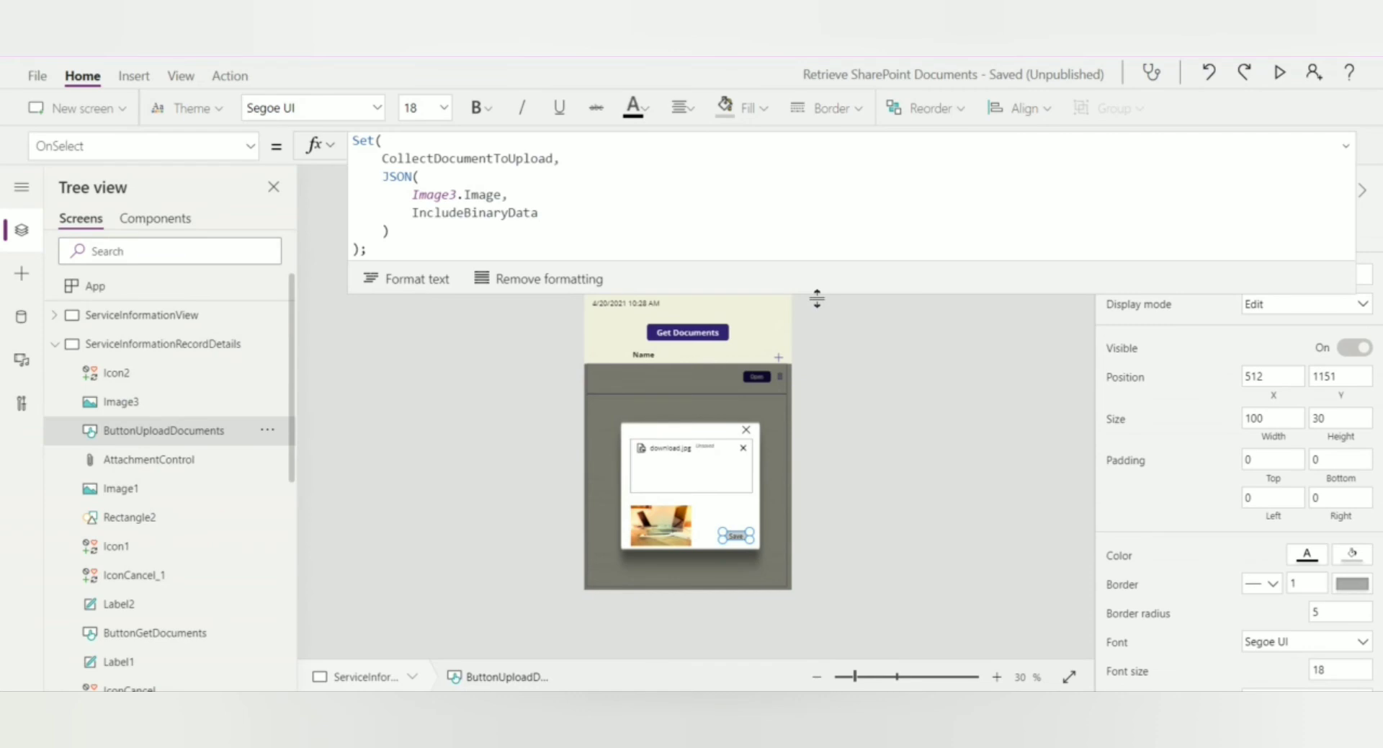
# Enlarge the OnSelect formula and examine the Set expression that extracts varBase64Only from CollectDocumentToUpload.
pyautogui.moveTo(817, 298); pyautogui.dragTo(833, 651)
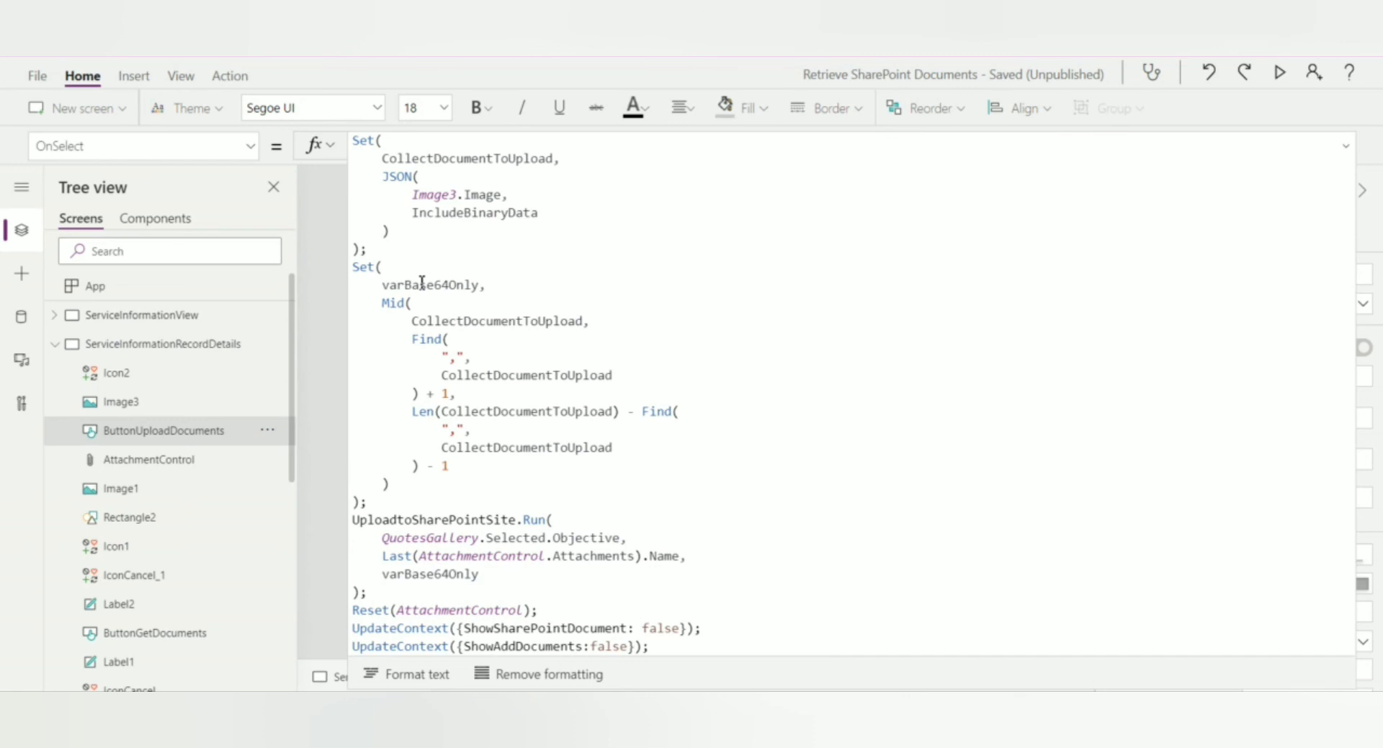
pyautogui.moveTo(354, 268); pyautogui.dragTo(397, 502)
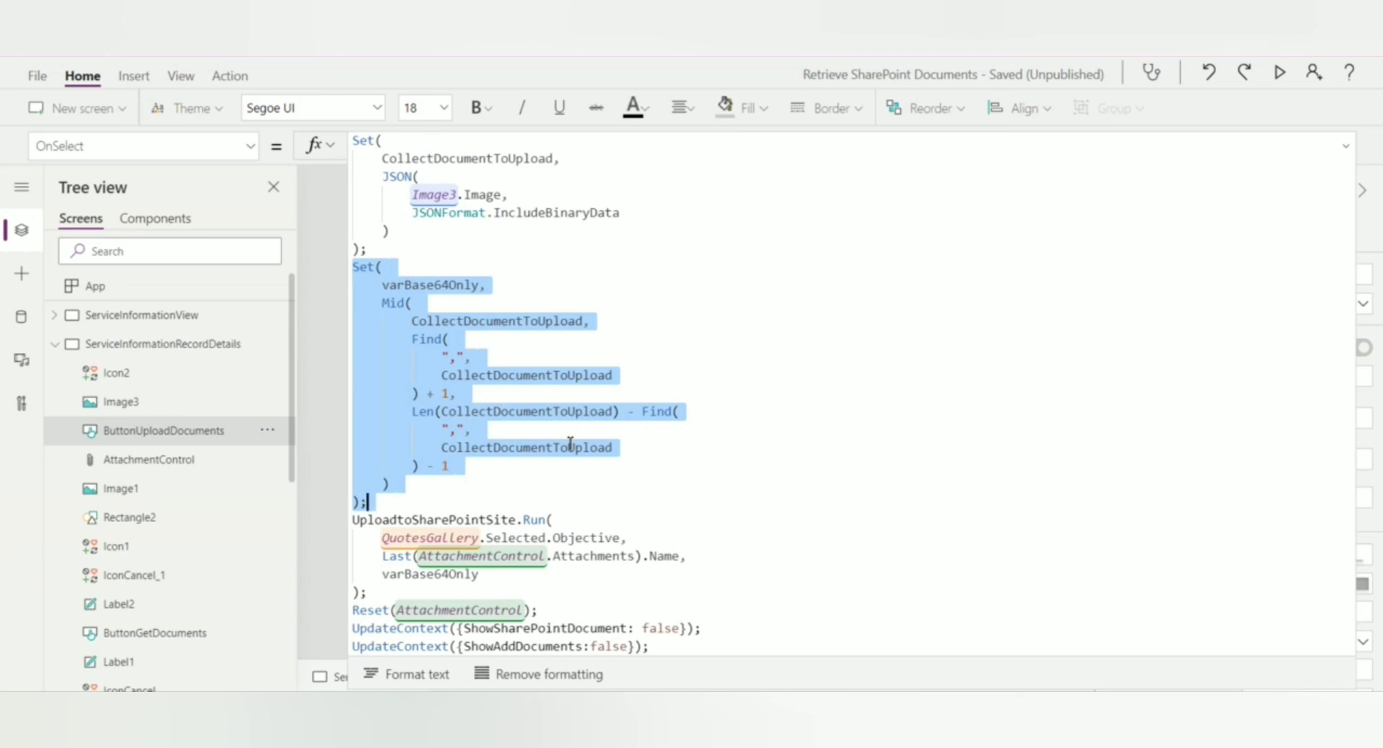
pyautogui.click(533, 484)
# Examine the UploadtoSharePointSite.Run call with its parameters and the reset statements that follow it.
pyautogui.click(356, 522)
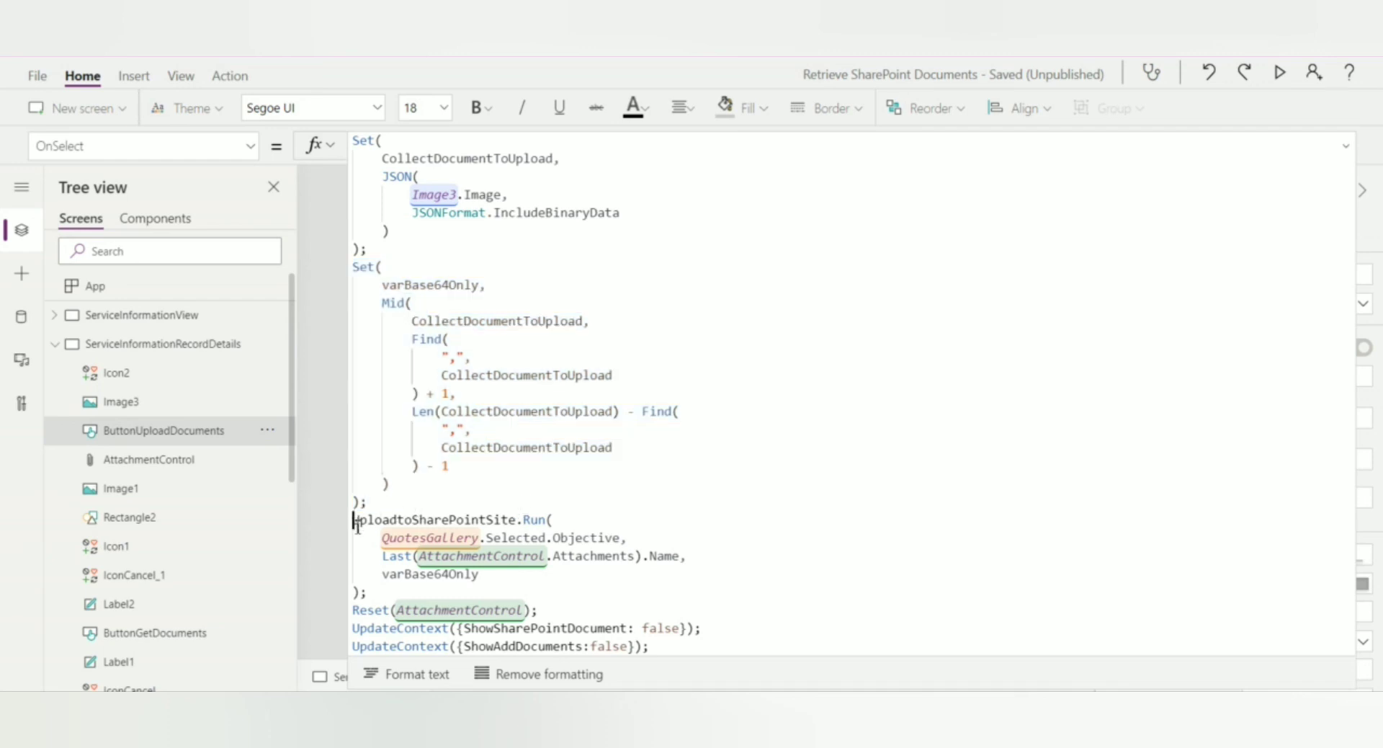
pyautogui.moveTo(355, 522); pyautogui.dragTo(374, 592)
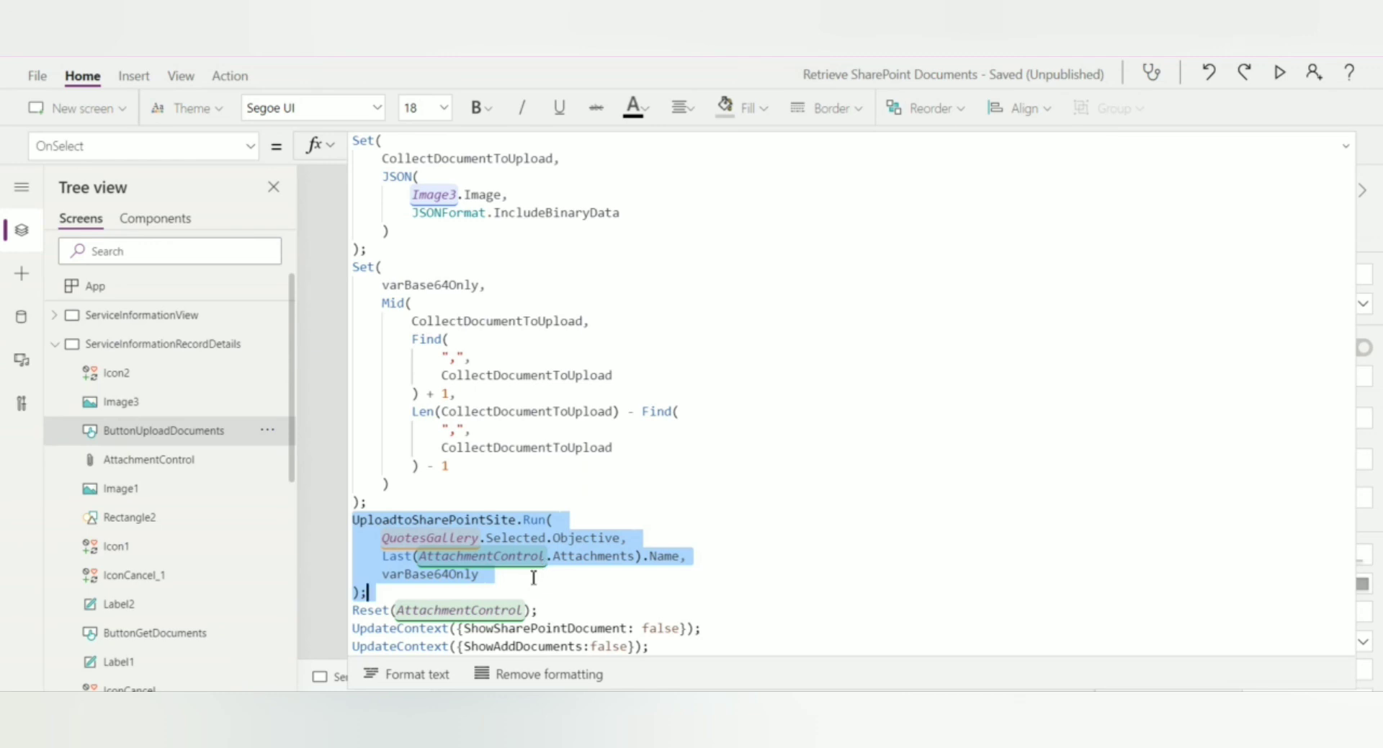
pyautogui.click(533, 577)
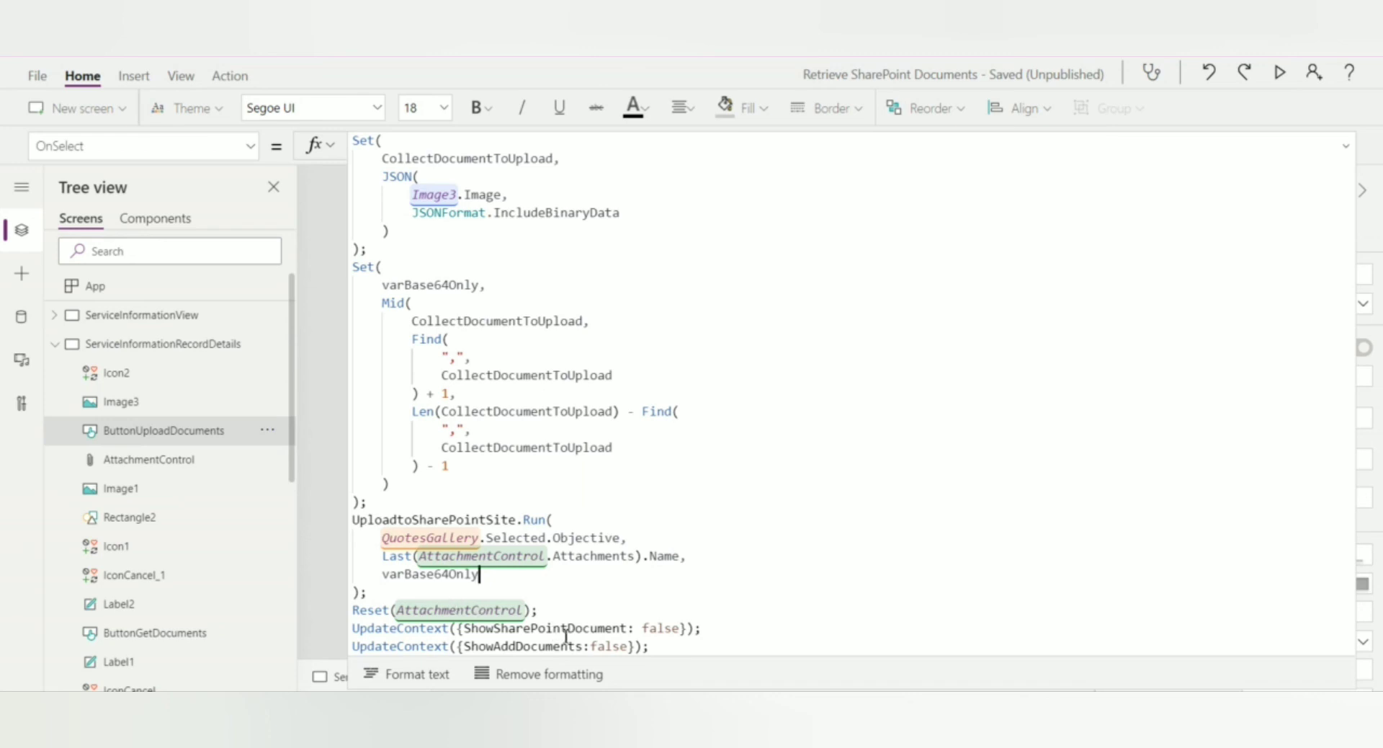
pyautogui.scroll(-1, 518, 620)
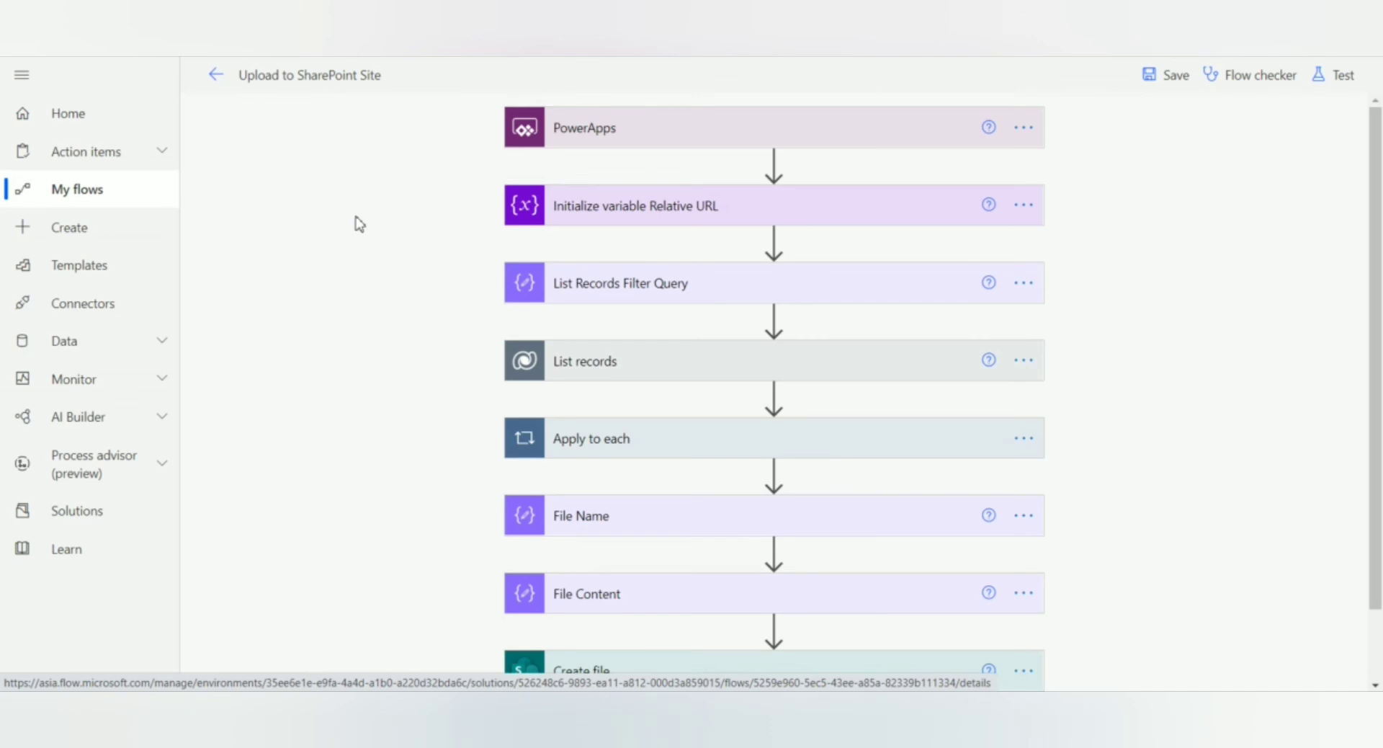
# Review the PowerApps trigger, Relative URL variable and List Records Filter Query in Power Automate's Upload to SharePoint Site flow.
pyautogui.click(597, 142)
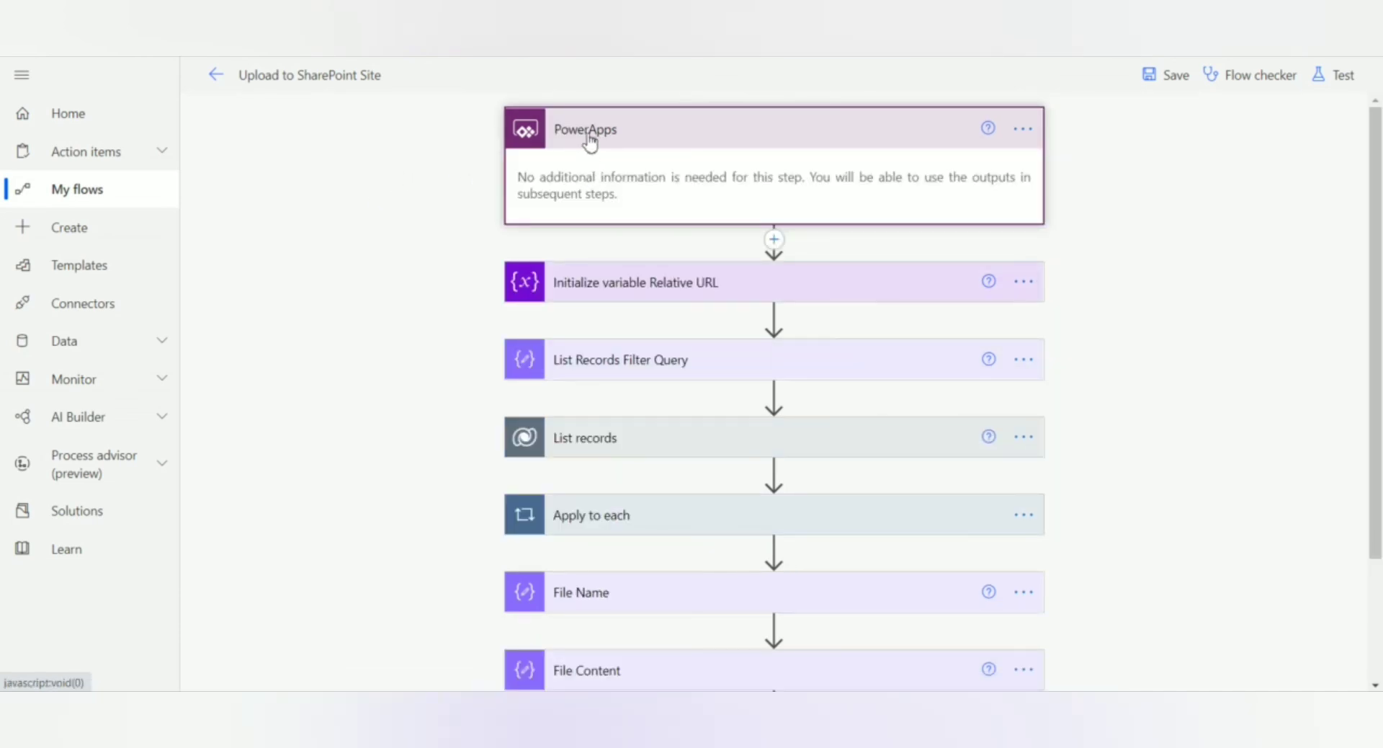
pyautogui.click(590, 143)
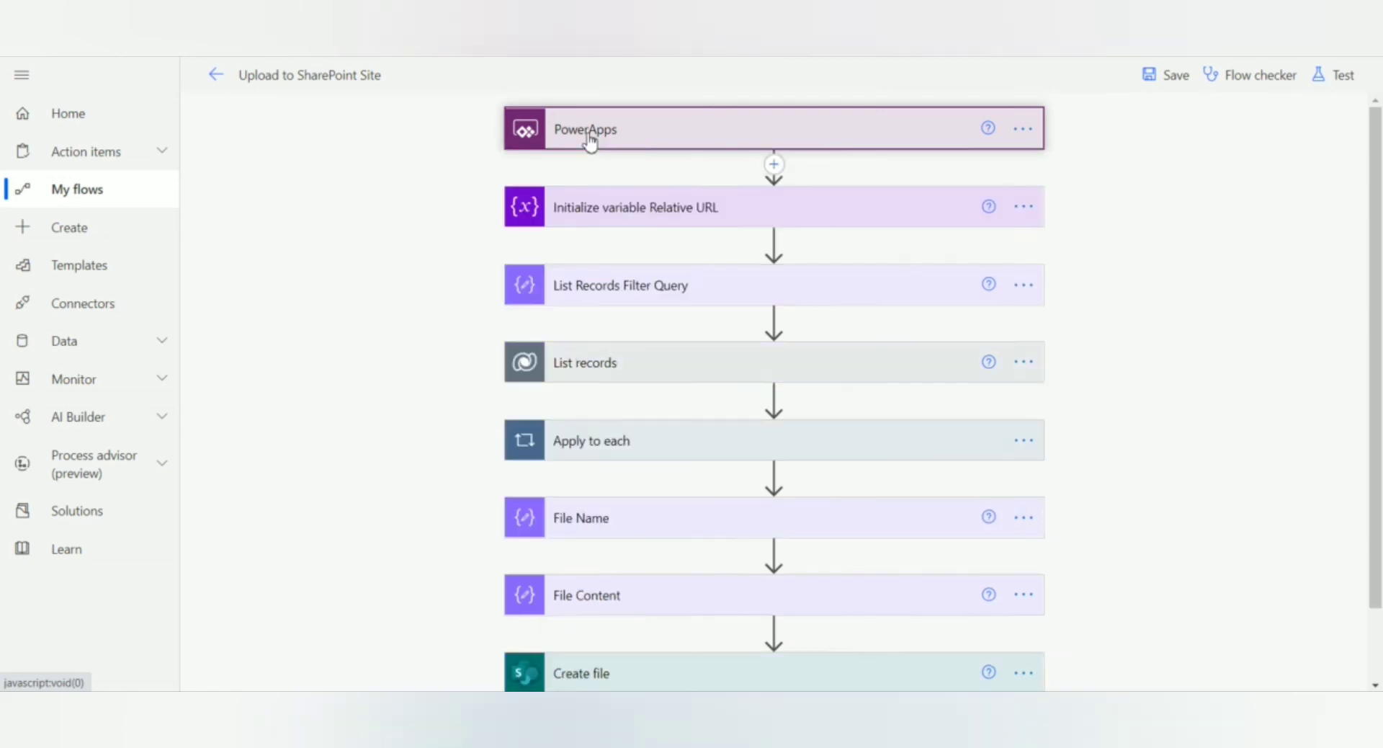
pyautogui.click(600, 206)
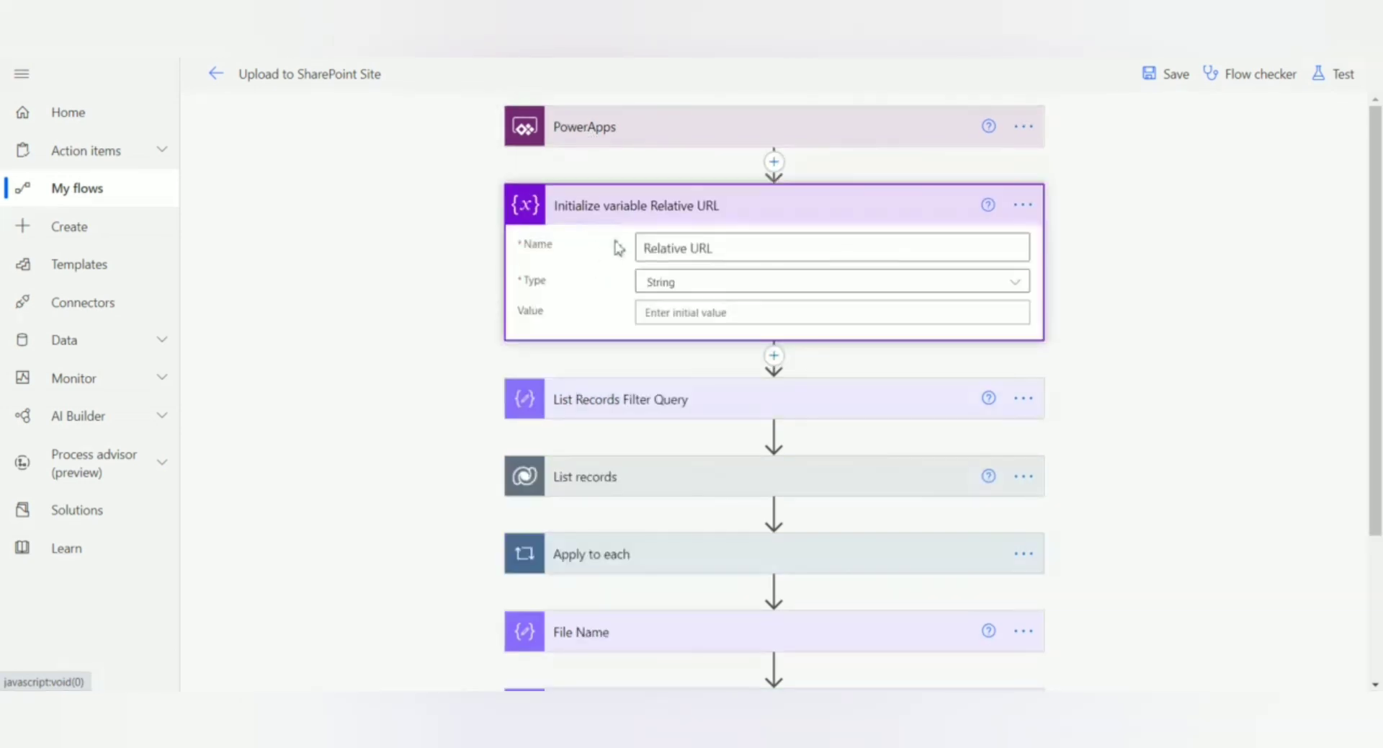
pyautogui.click(667, 214)
pyautogui.click(645, 291)
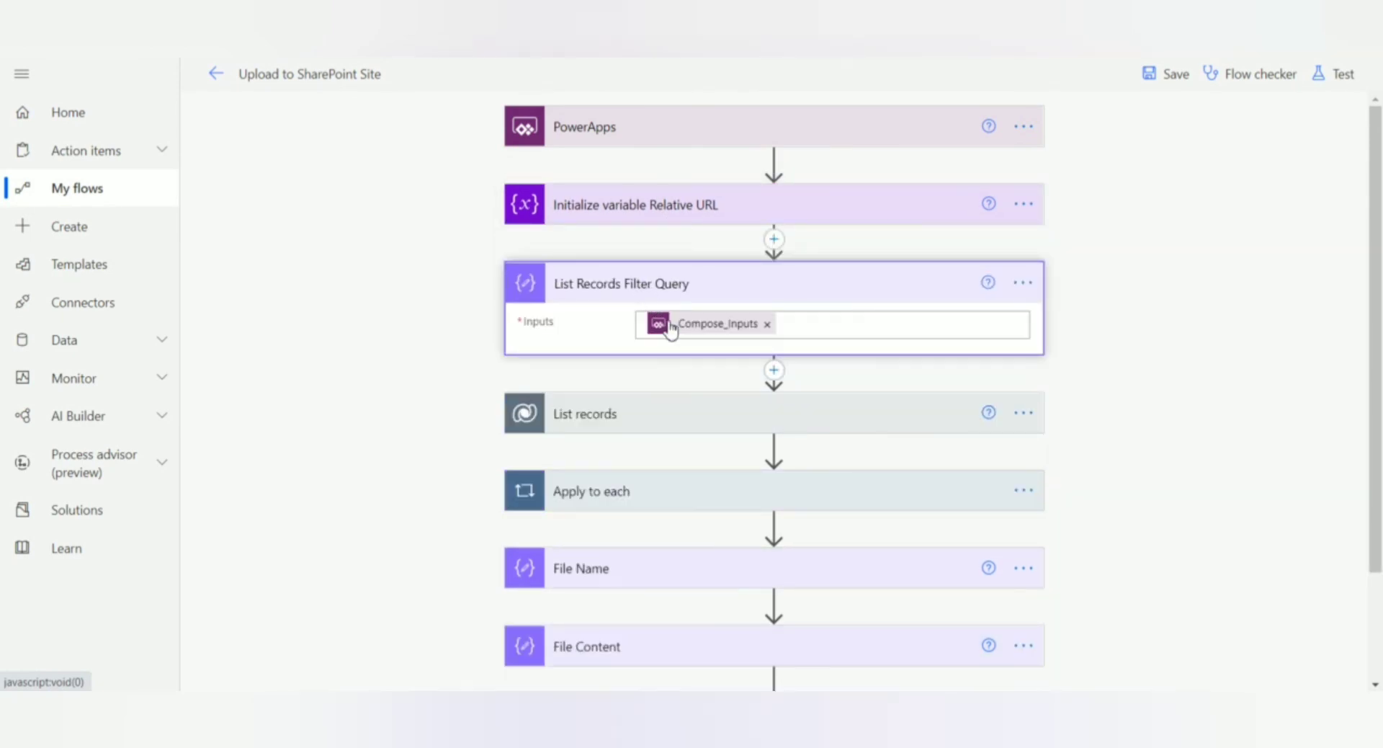
pyautogui.click(589, 291)
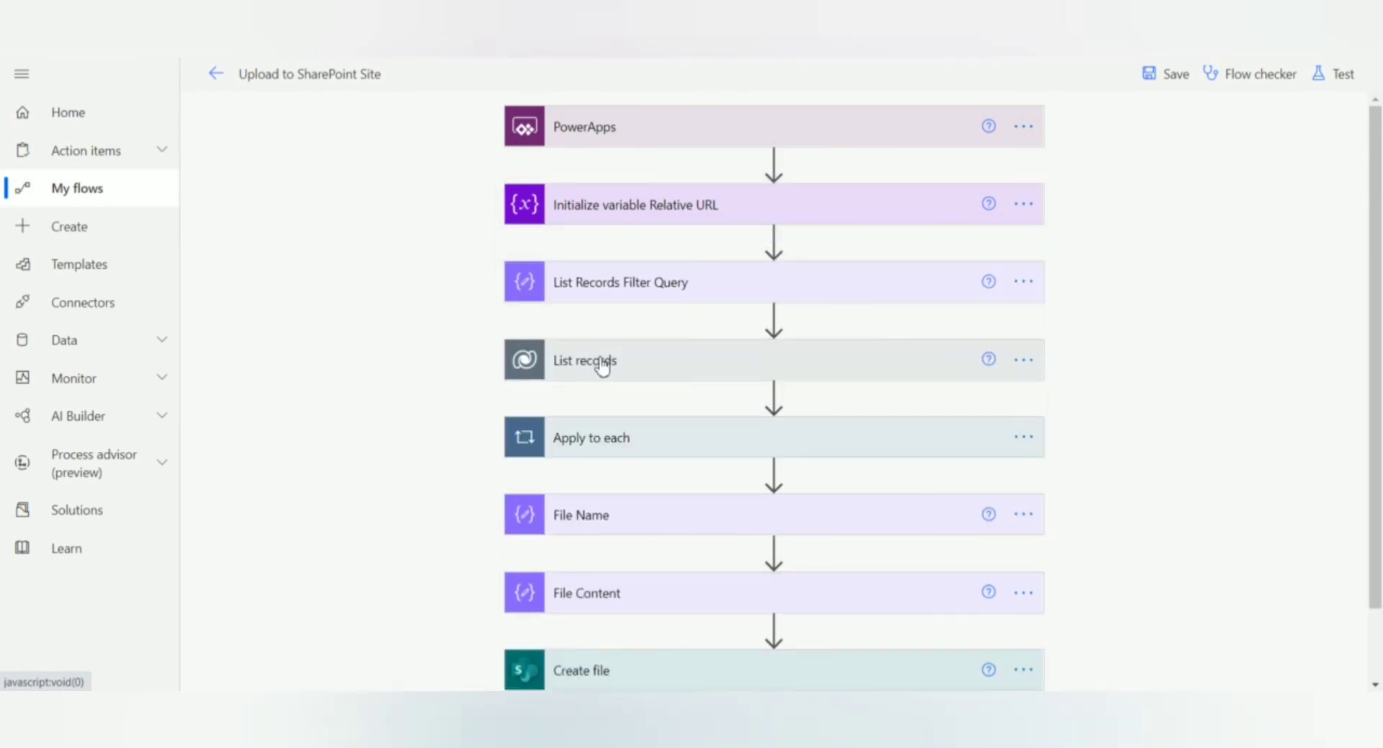
# Review the List records filter and the Set variable action inside Apply to each in the upload flow.
pyautogui.click(603, 358)
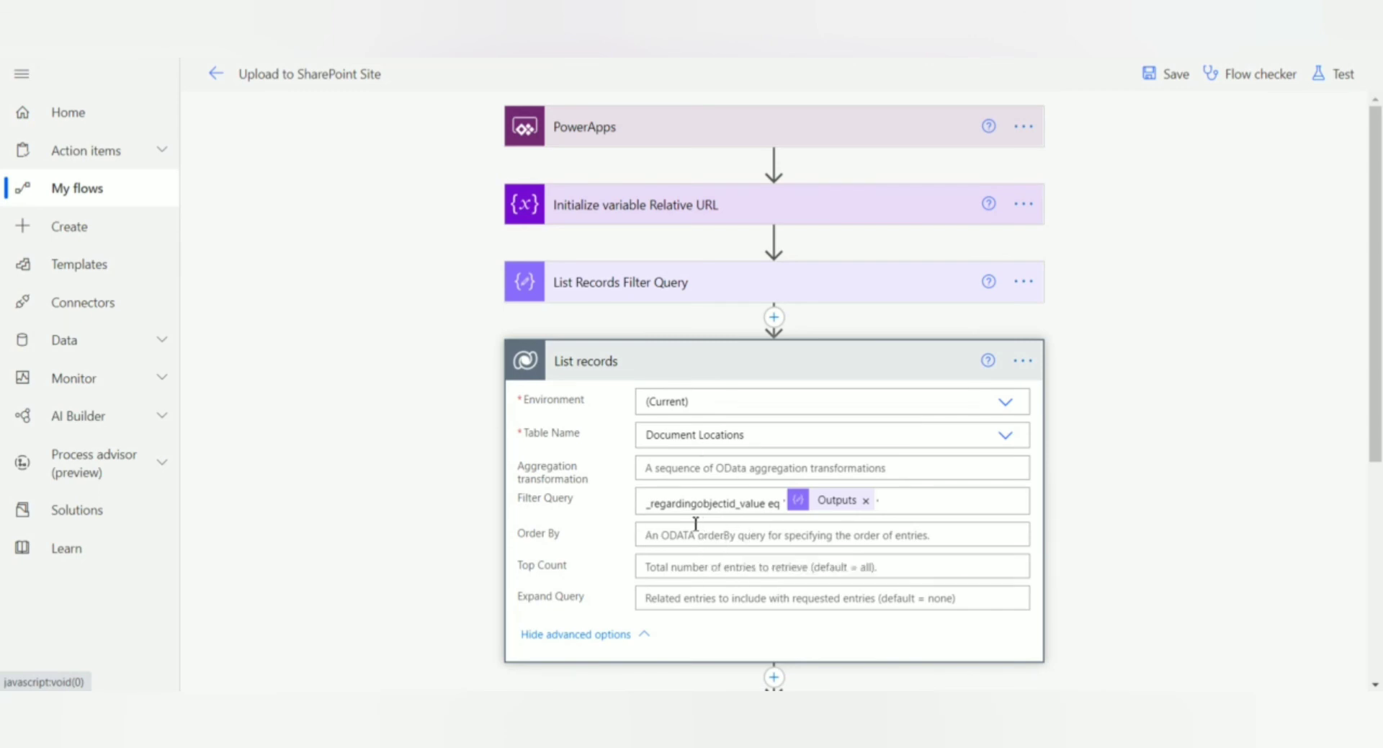
pyautogui.click(587, 363)
pyautogui.click(613, 447)
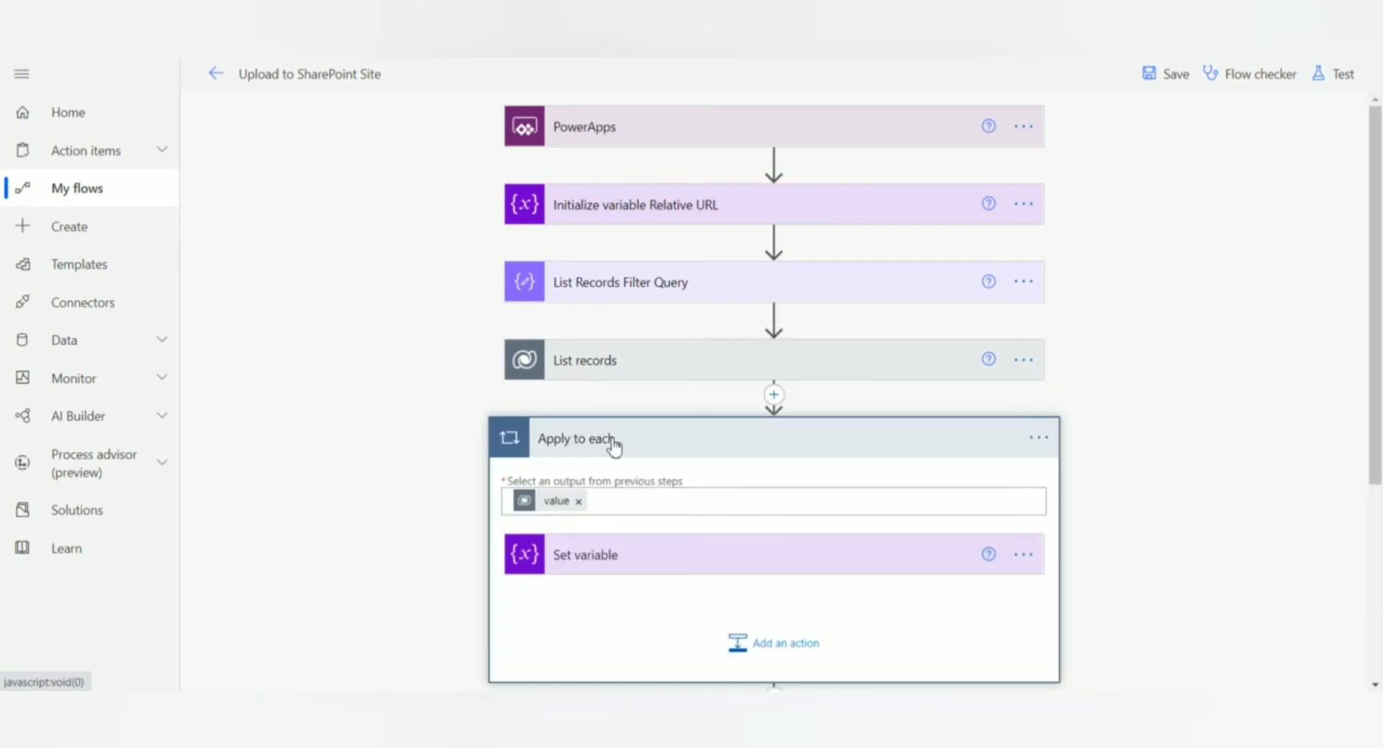
pyautogui.scroll(-1, 612, 443)
pyautogui.click(578, 475)
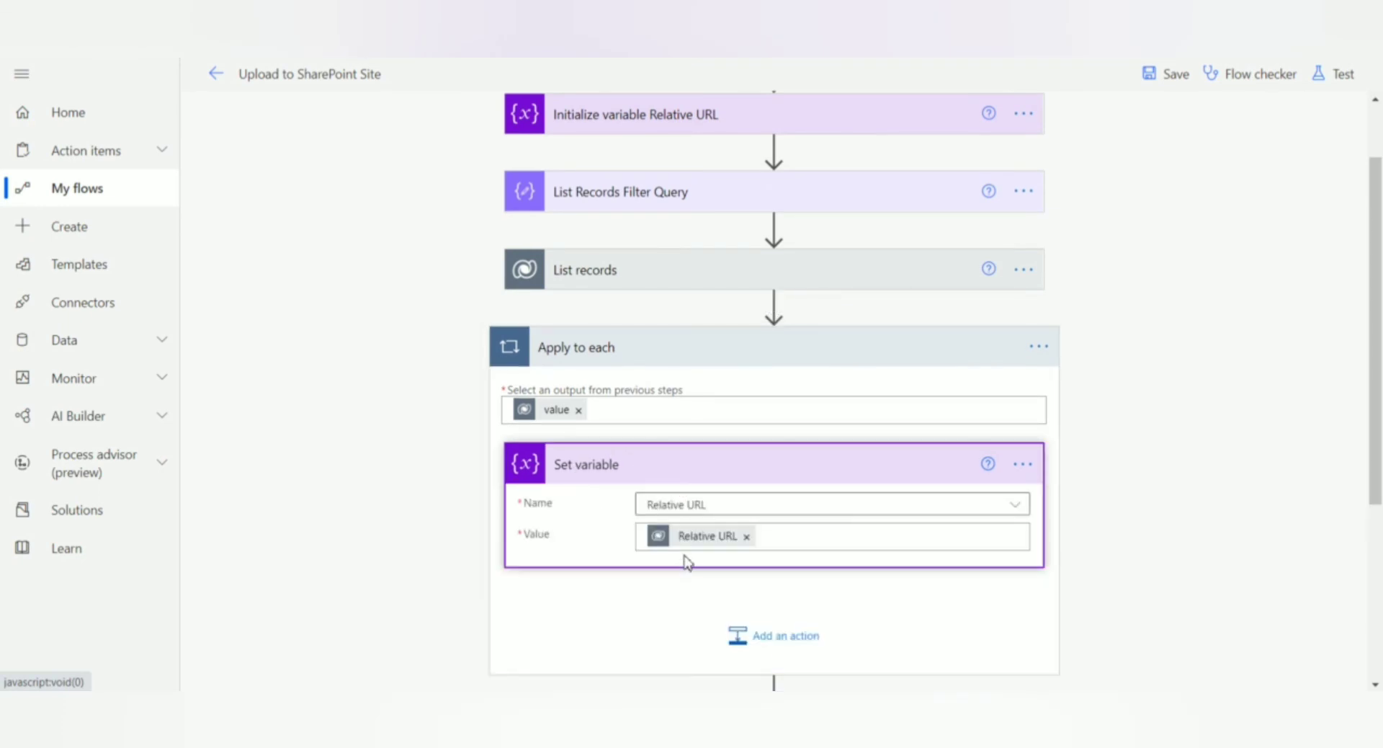
pyautogui.click(644, 463)
pyautogui.click(610, 353)
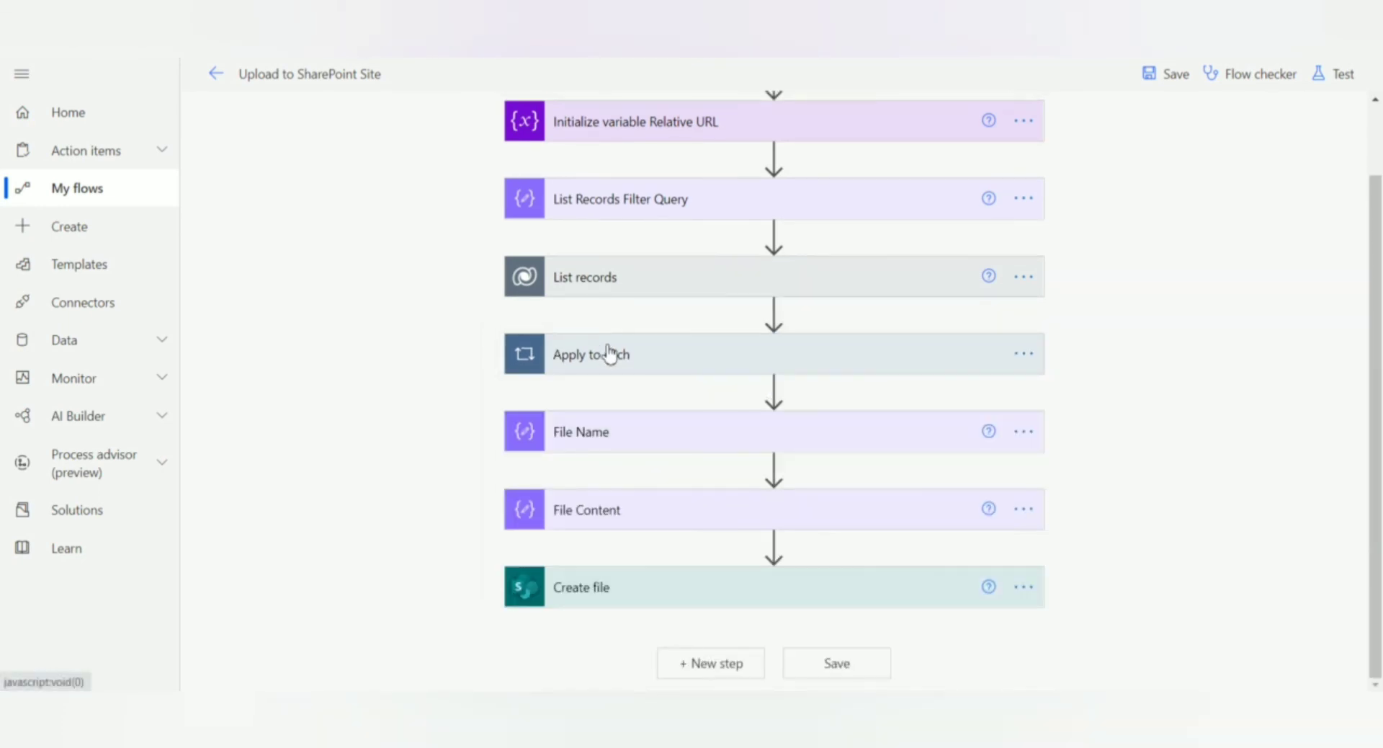
# Review the File Name, File Content and Create file actions at the end of the upload flow.
pyautogui.click(625, 435)
pyautogui.scroll(-1, 627, 437)
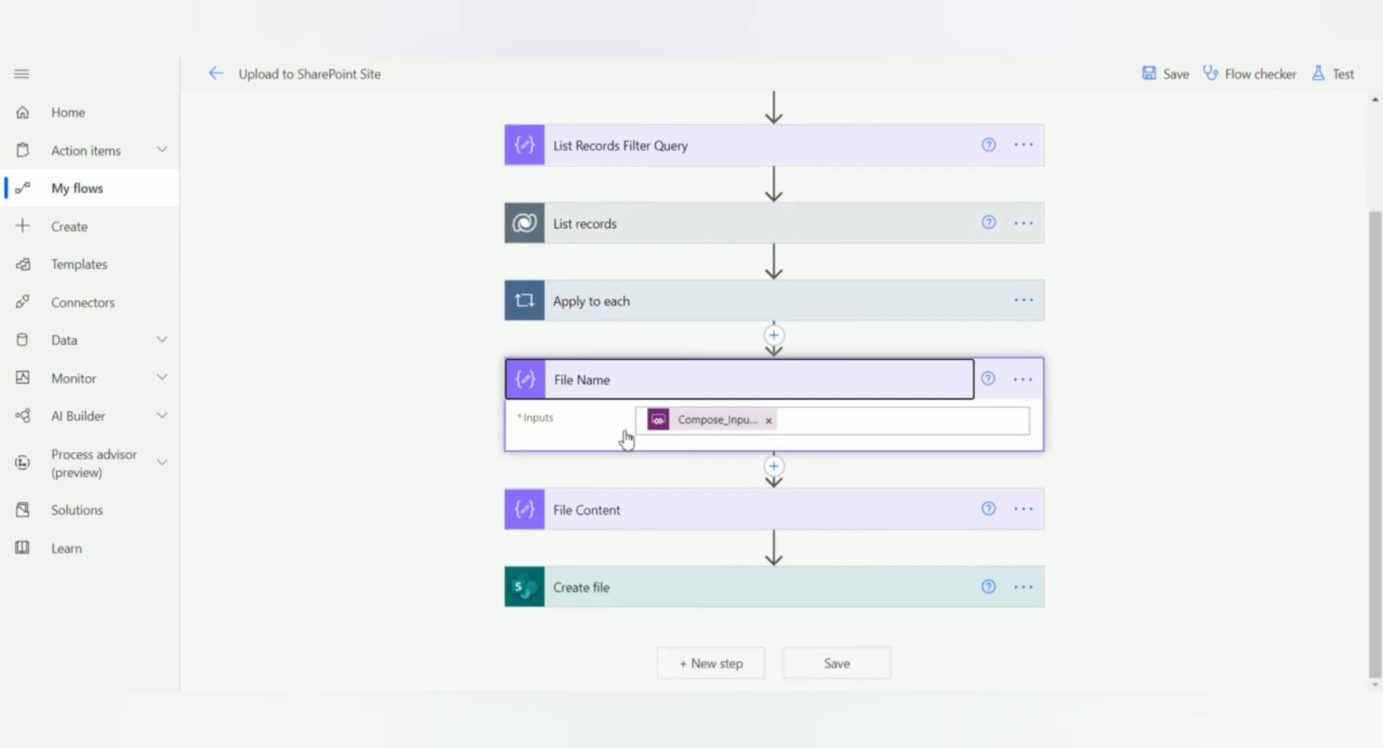
pyautogui.click(565, 402)
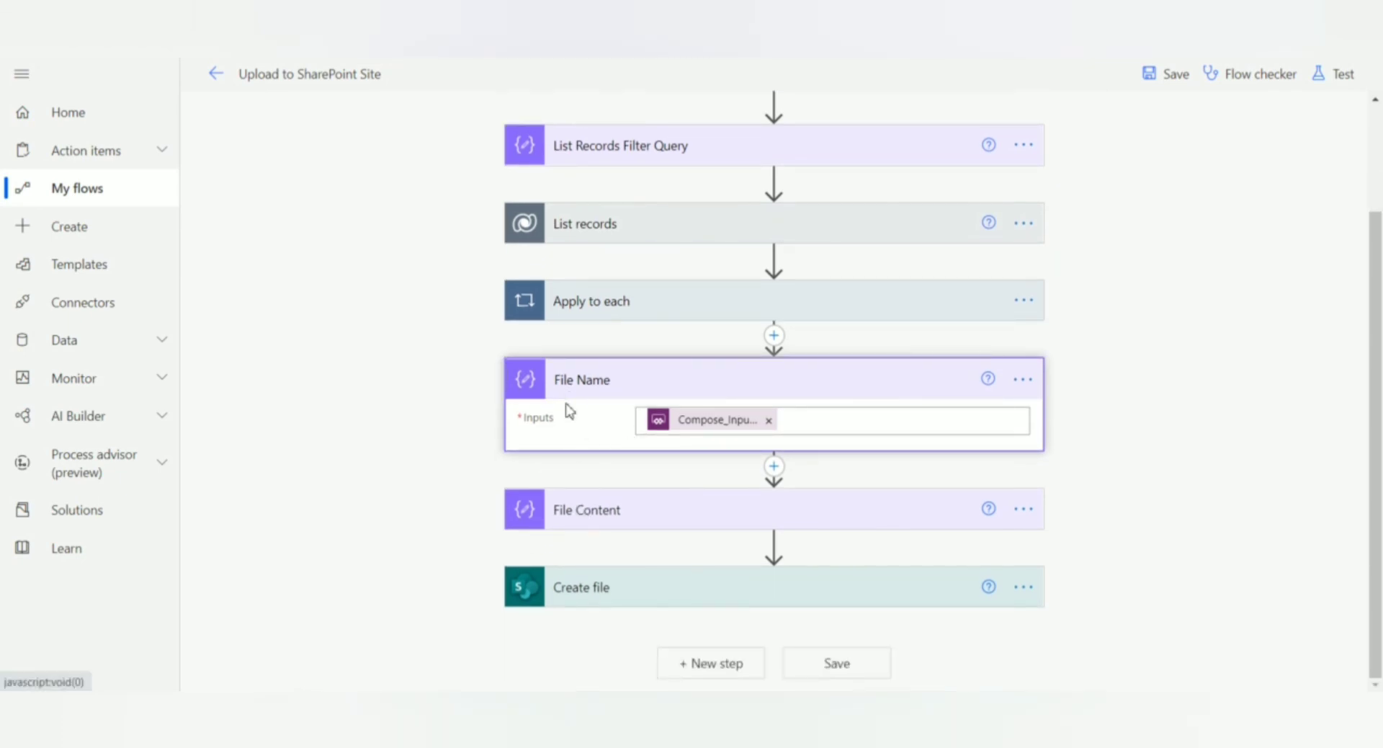
pyautogui.click(569, 510)
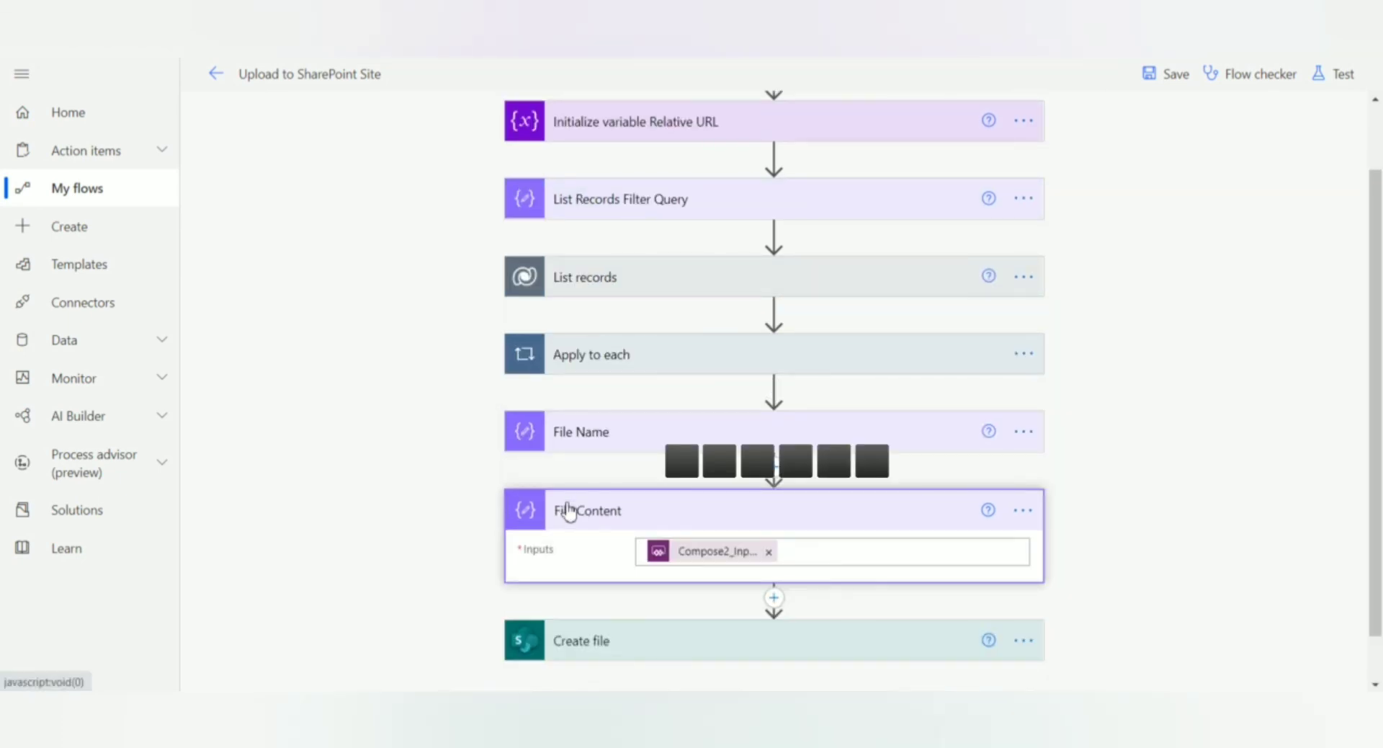
pyautogui.click(569, 510)
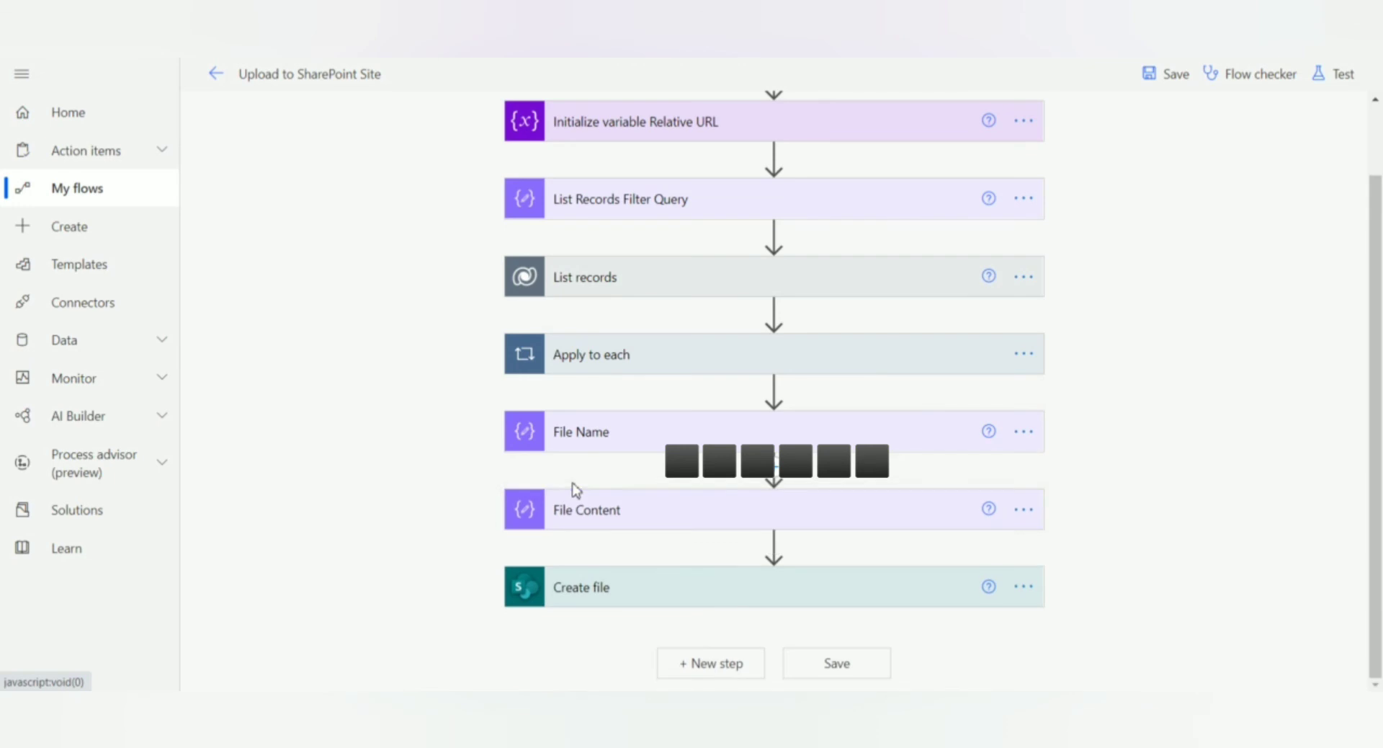
pyautogui.click(602, 589)
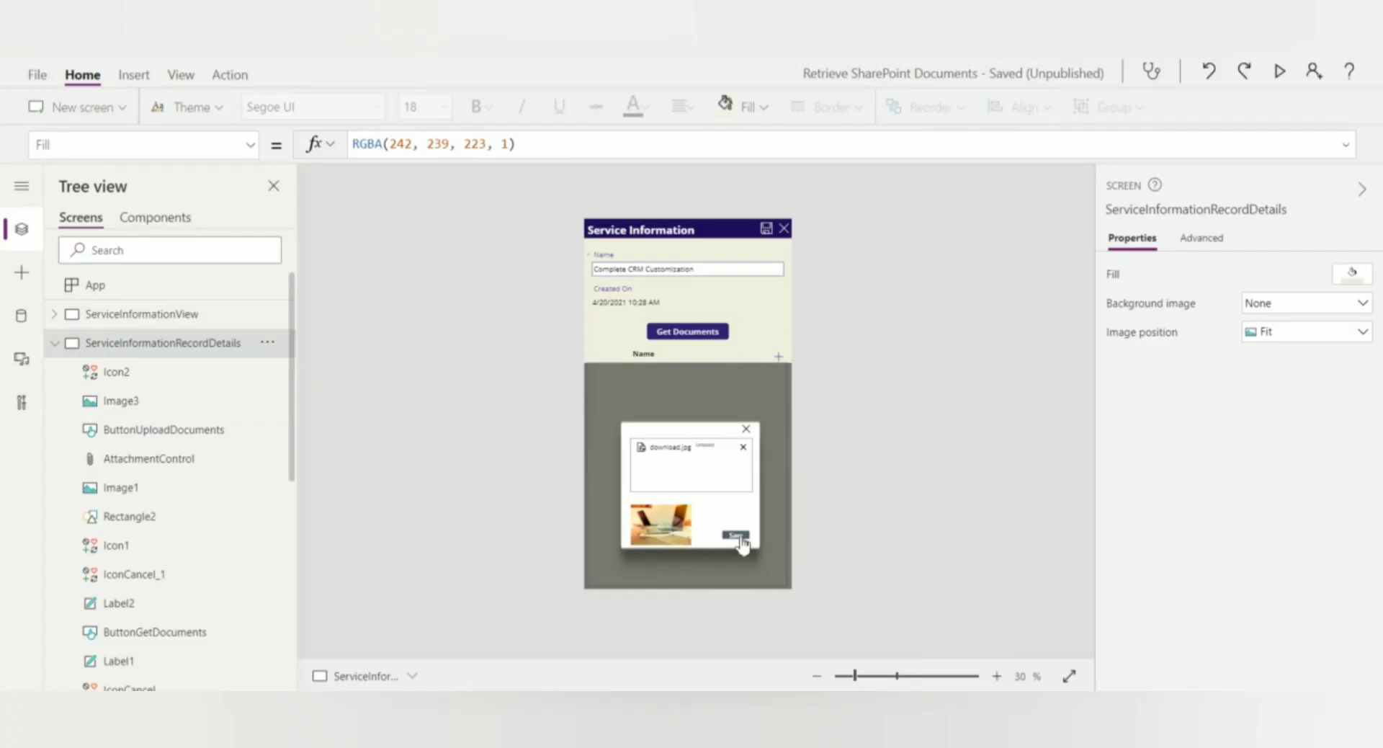
# Save the attached download.jpg to SharePoint from the app editor and reload the record's documents.
pyautogui.click(739, 539)
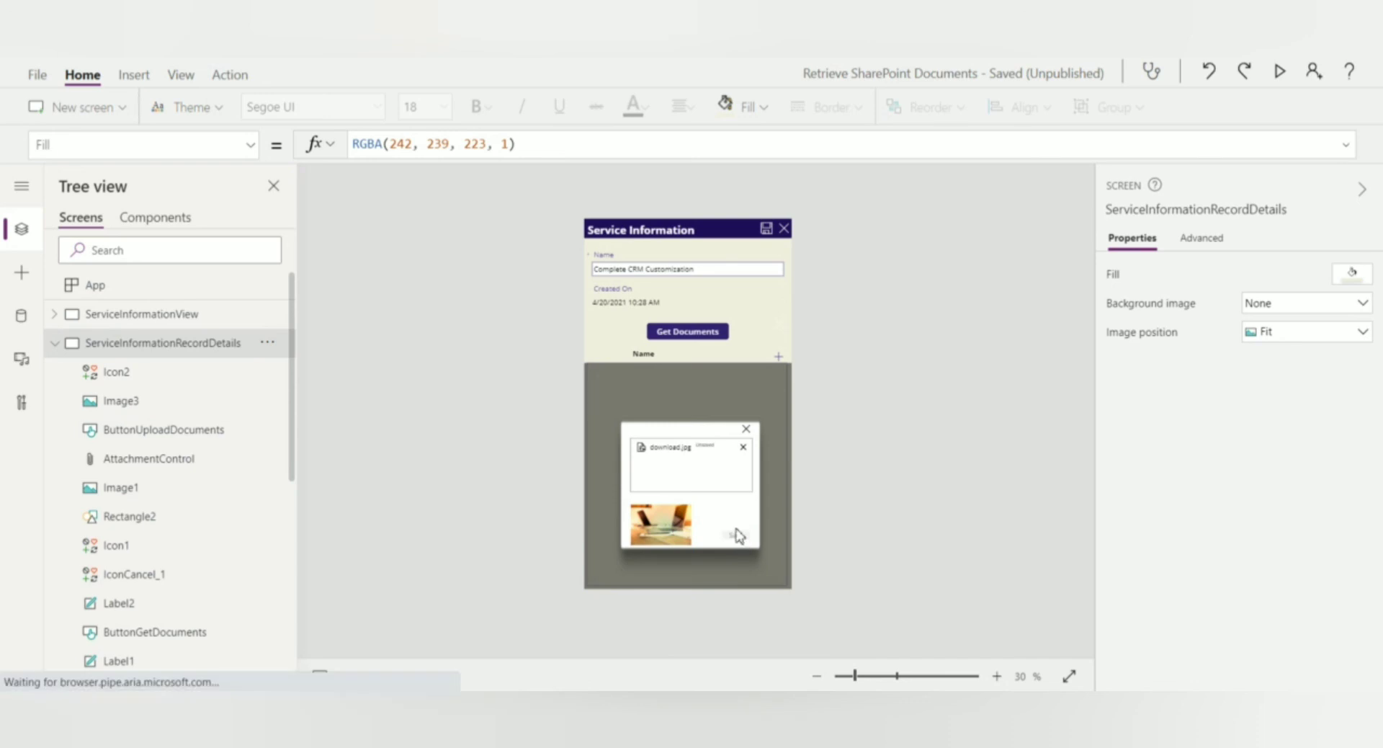
pyautogui.click(707, 339)
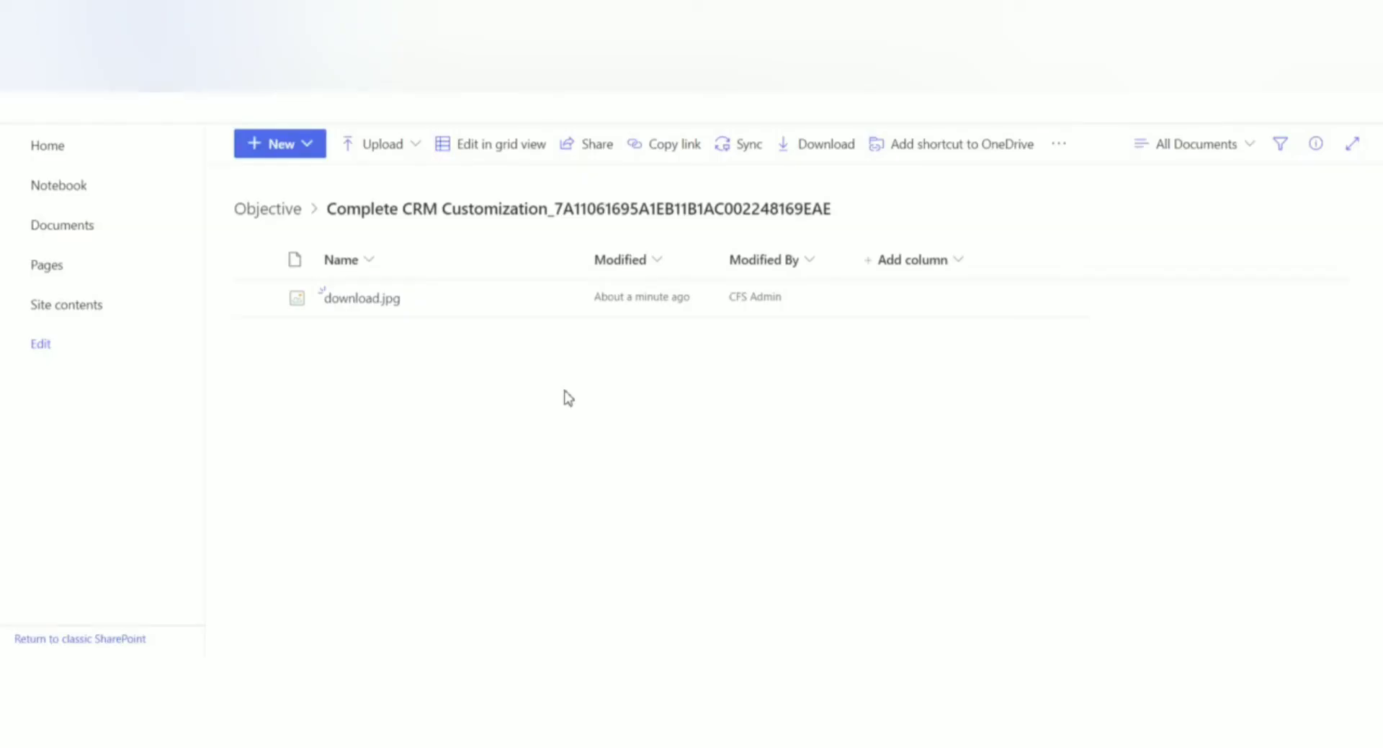